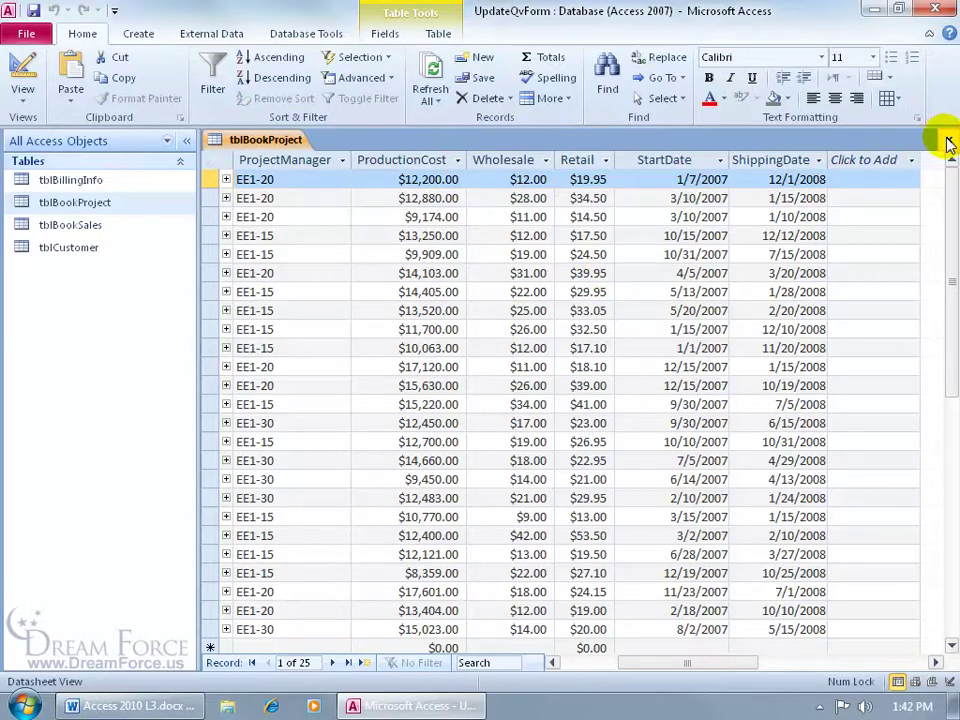
# Close the tblBookProject datasheet
pyautogui.click(946, 139)
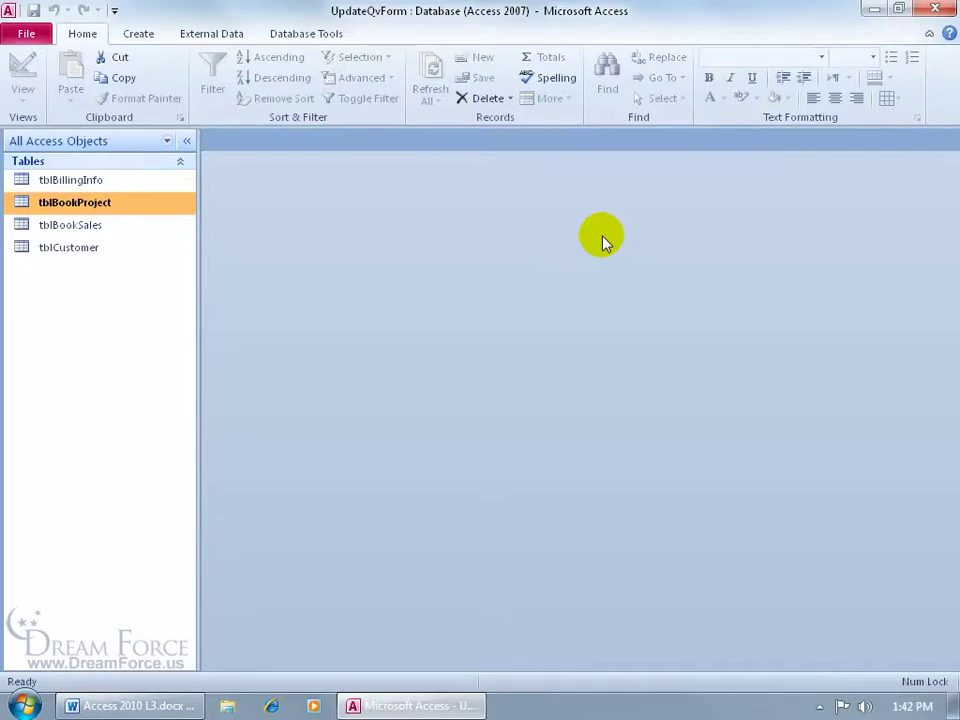
# Create a design-view query on tblBookProject with Retail in the grid, set as an update query
pyautogui.click(136, 33)
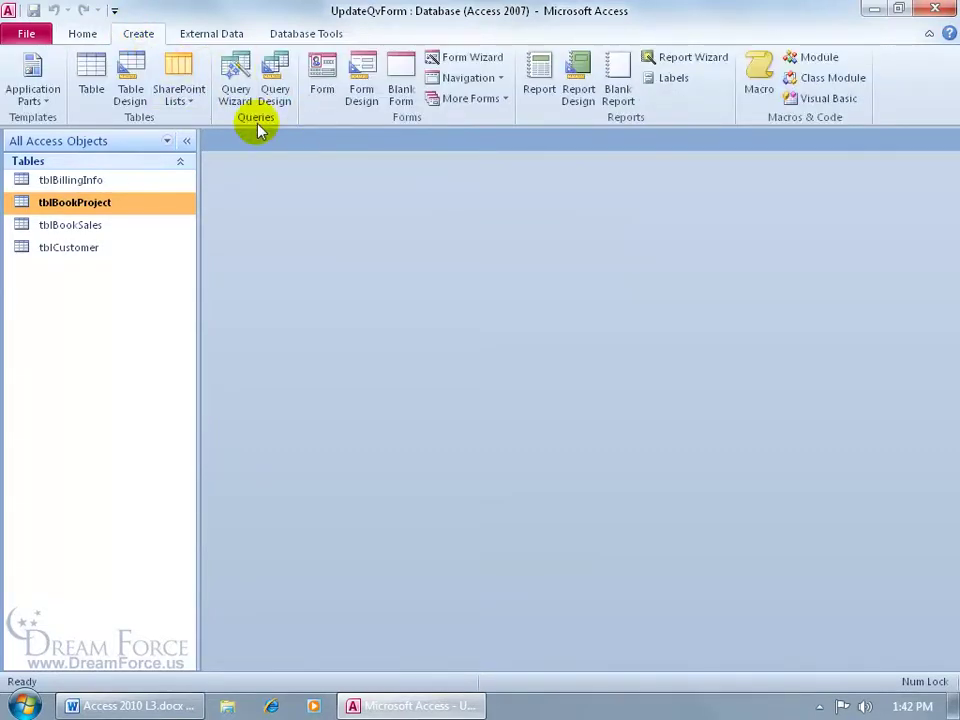
pyautogui.click(274, 92)
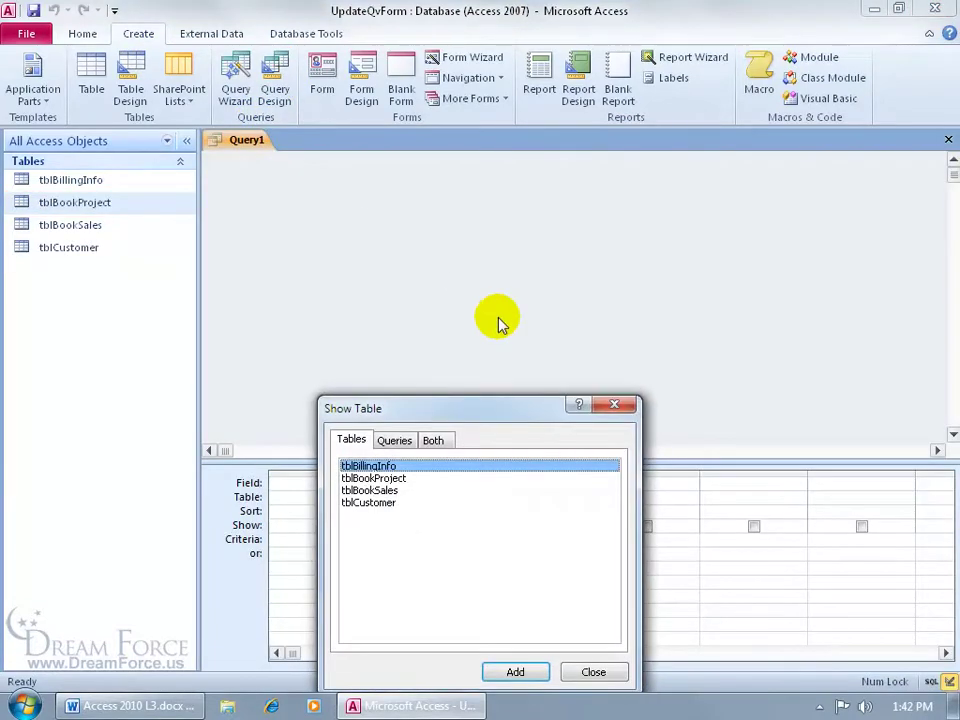
pyautogui.doubleClick(405, 480)
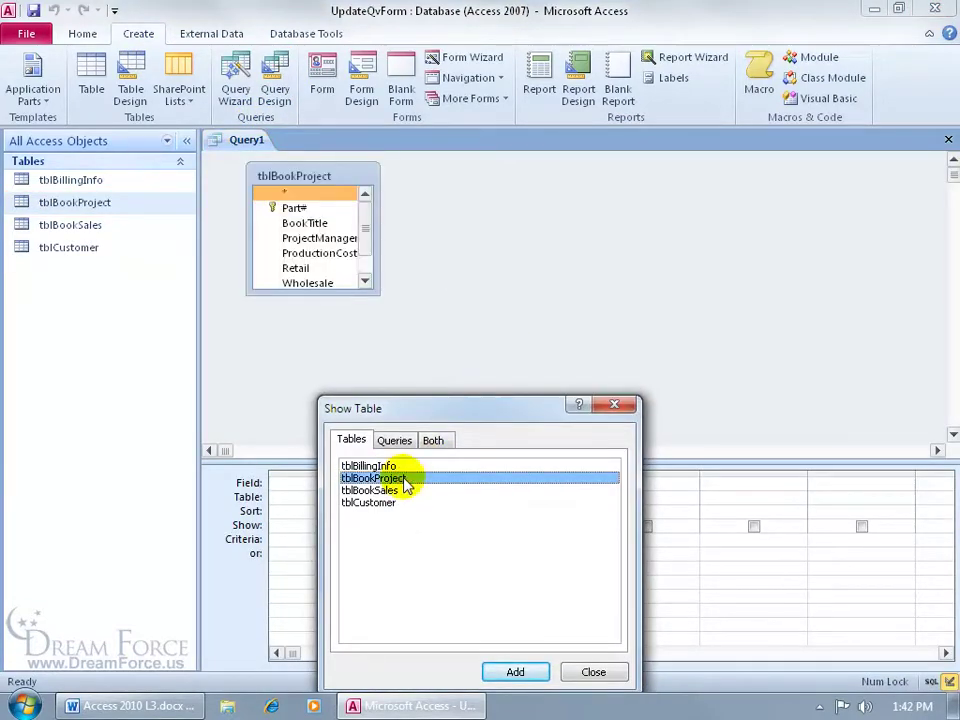
pyautogui.click(615, 405)
pyautogui.moveTo(332, 295); pyautogui.dragTo(332, 347)
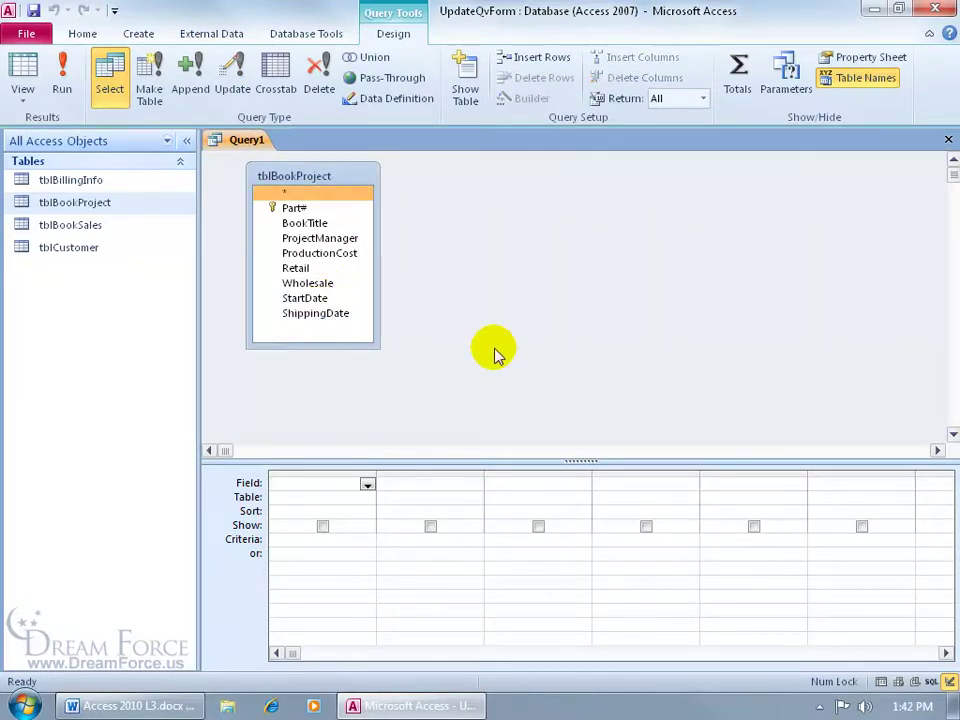
pyautogui.click(322, 272)
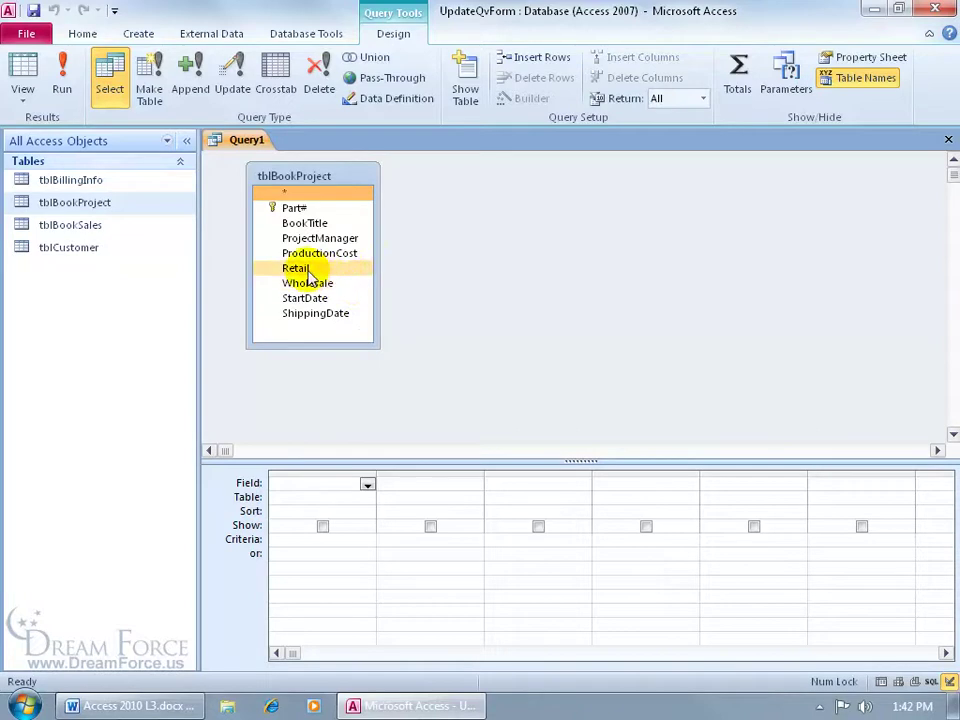
pyautogui.doubleClick(315, 270)
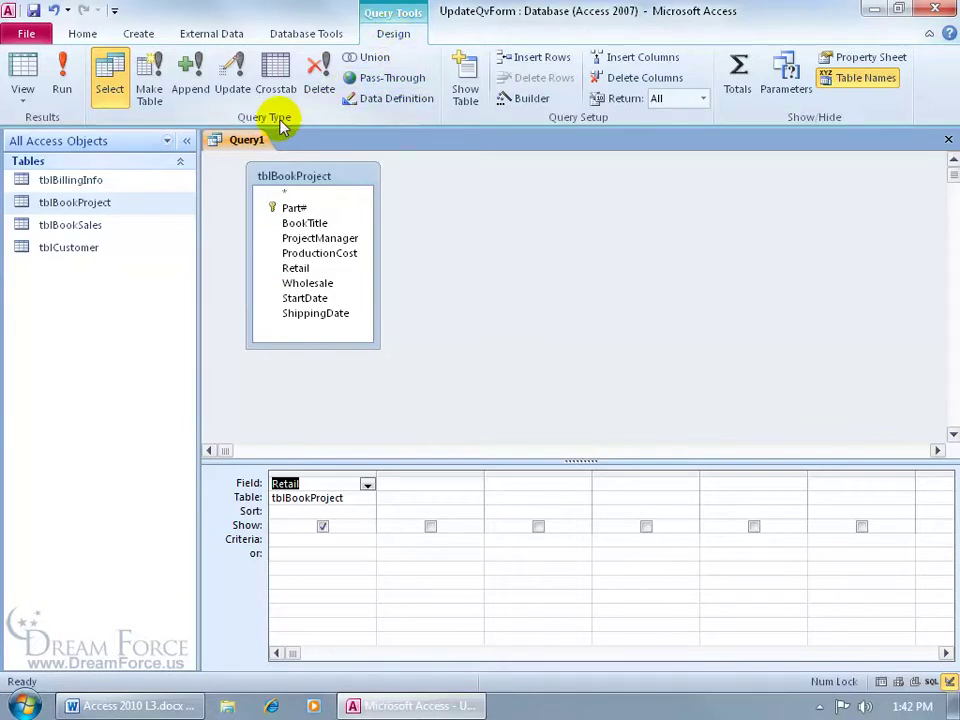
pyautogui.click(233, 85)
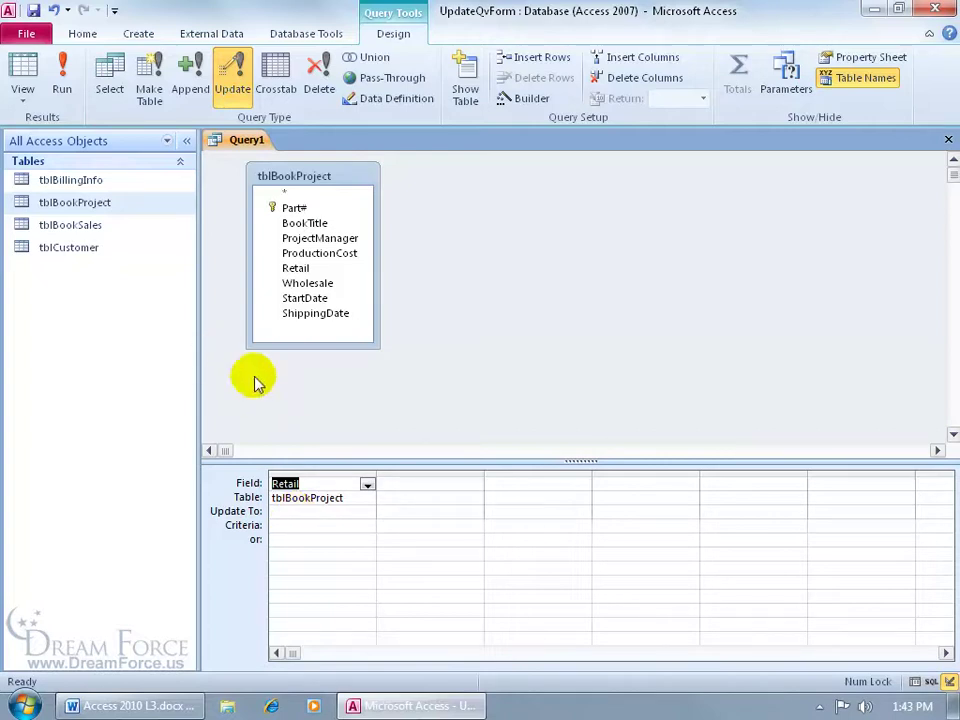
# Enter [Retail]+[Retail]*[Forms]![frmIncrease]![RetInc] as the Retail field's Update To expression
pyautogui.rightClick(295, 512)
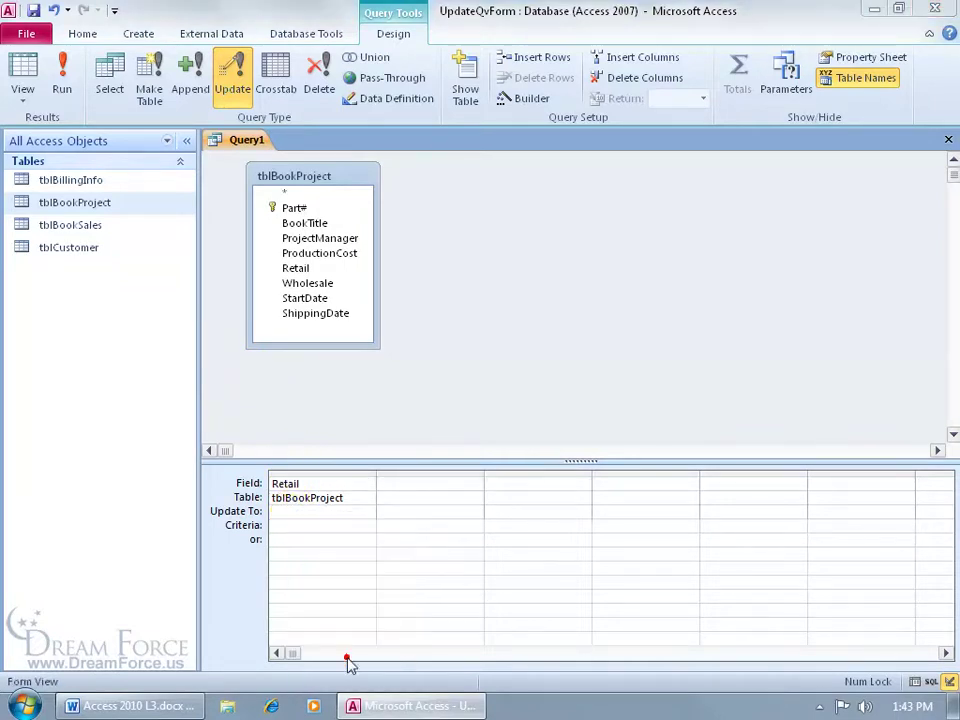
pyautogui.click(343, 656)
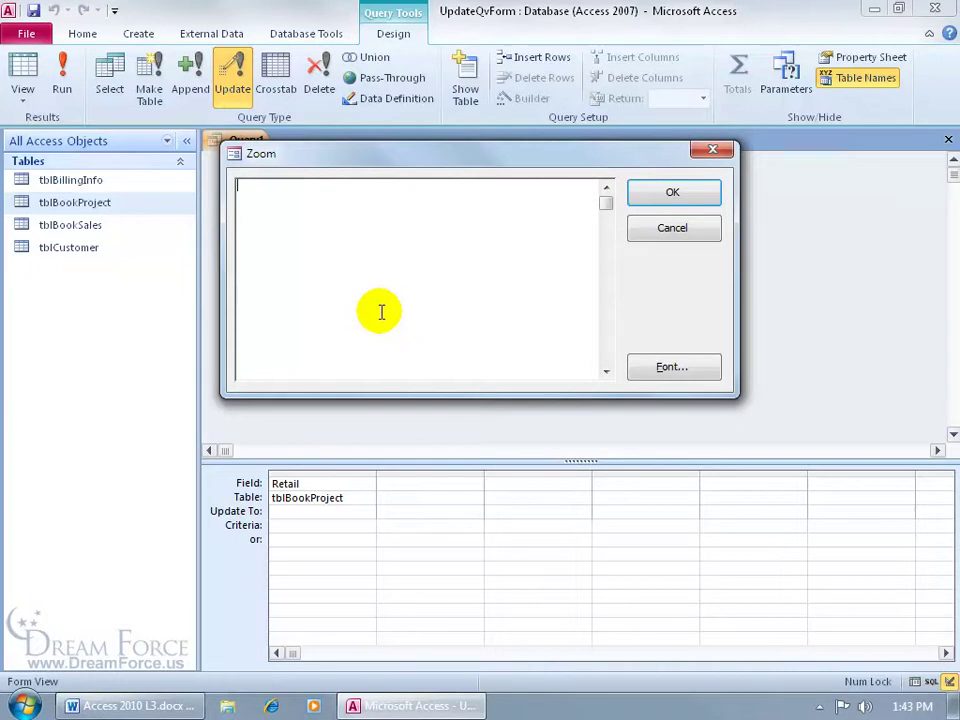
pyautogui.write('[Retail]+[Retail]*[Forms]![frmIncrease]![RetInc]')
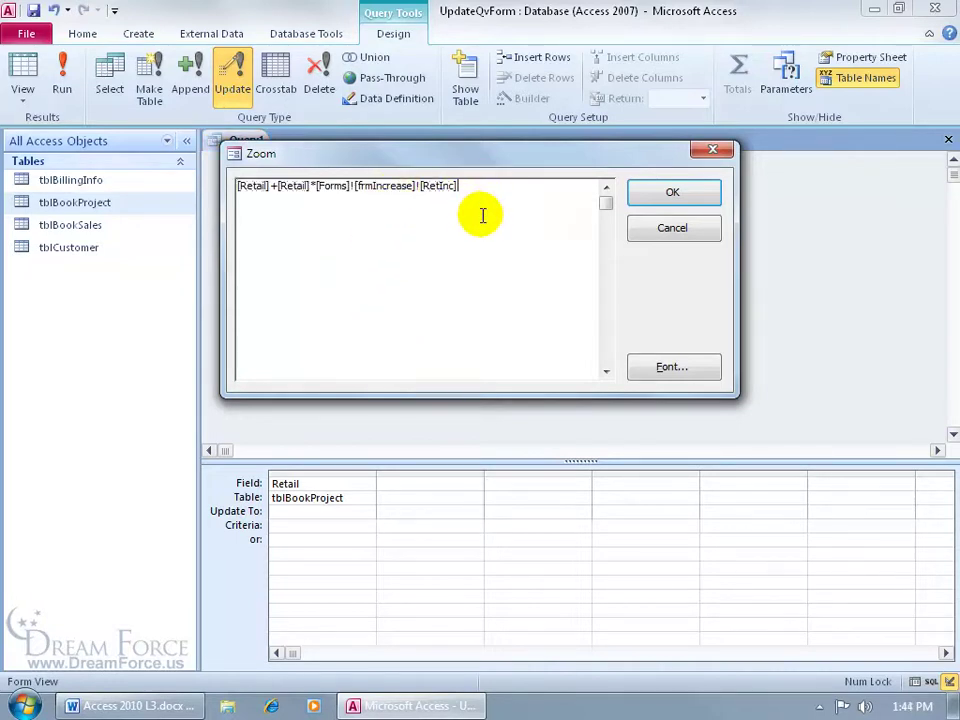
pyautogui.doubleClick(253, 203)
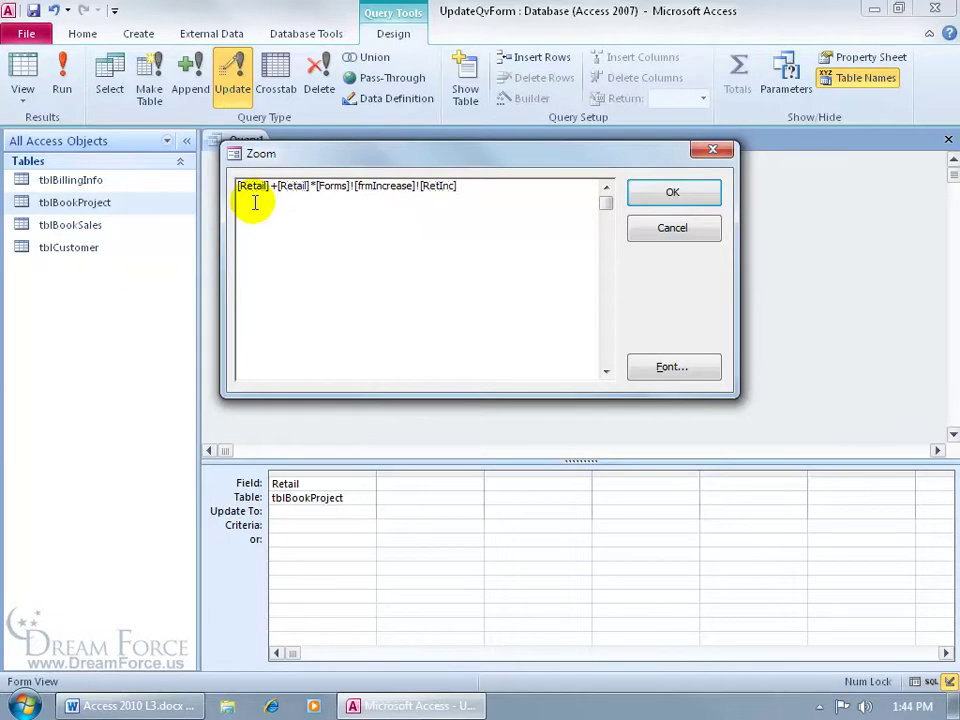
pyautogui.click(262, 258)
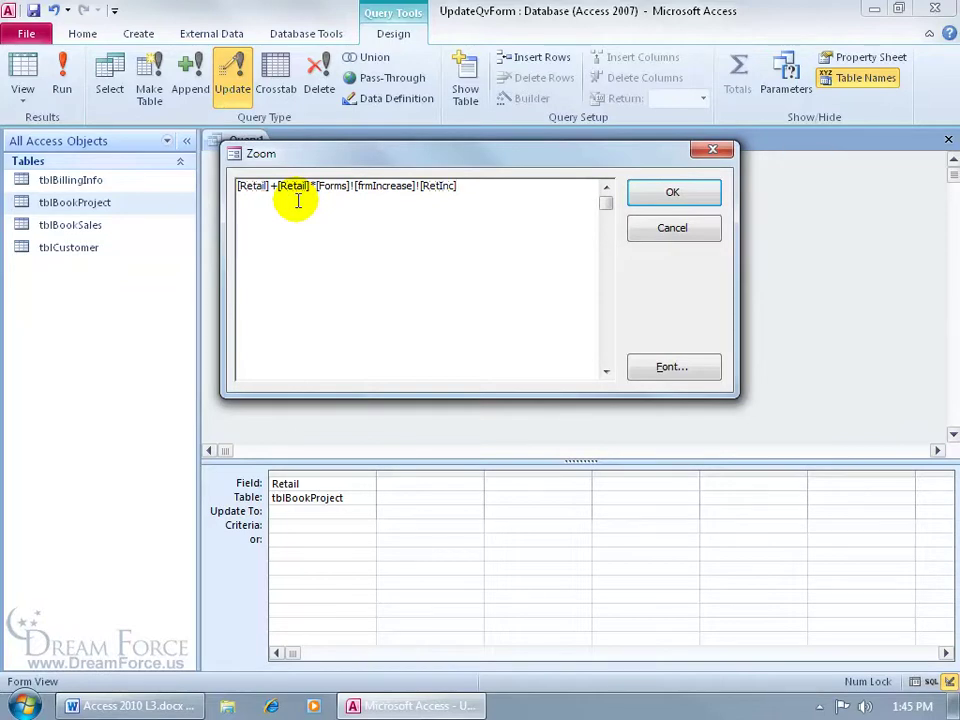
pyautogui.click(666, 195)
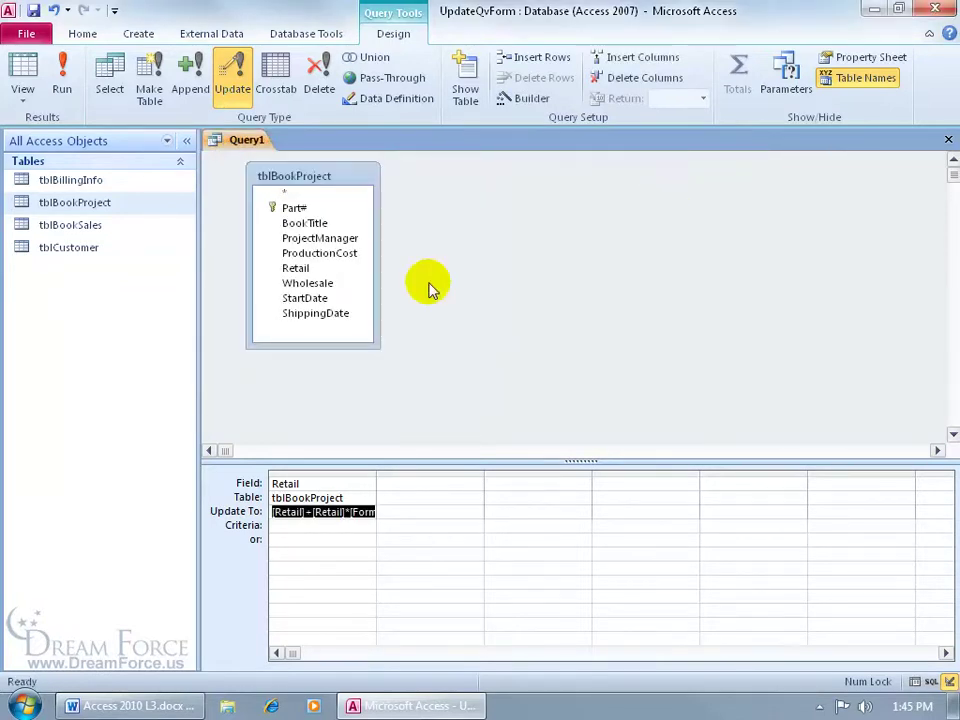
# Save the update query under the name updRetInc and close its tab
pyautogui.click(33, 10)
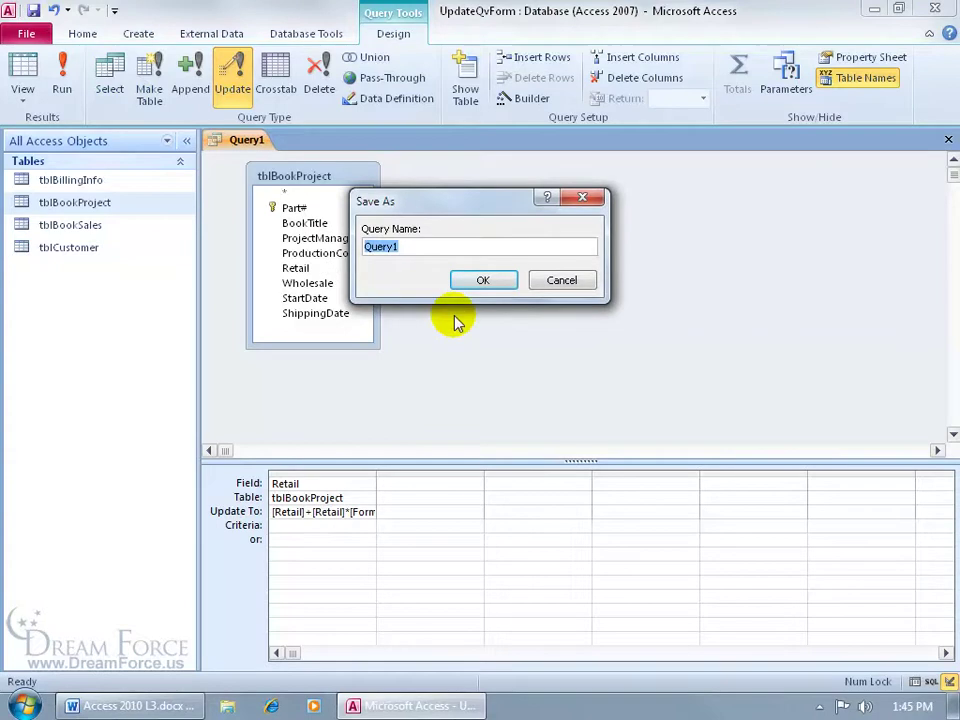
pyautogui.write('updRetInc')
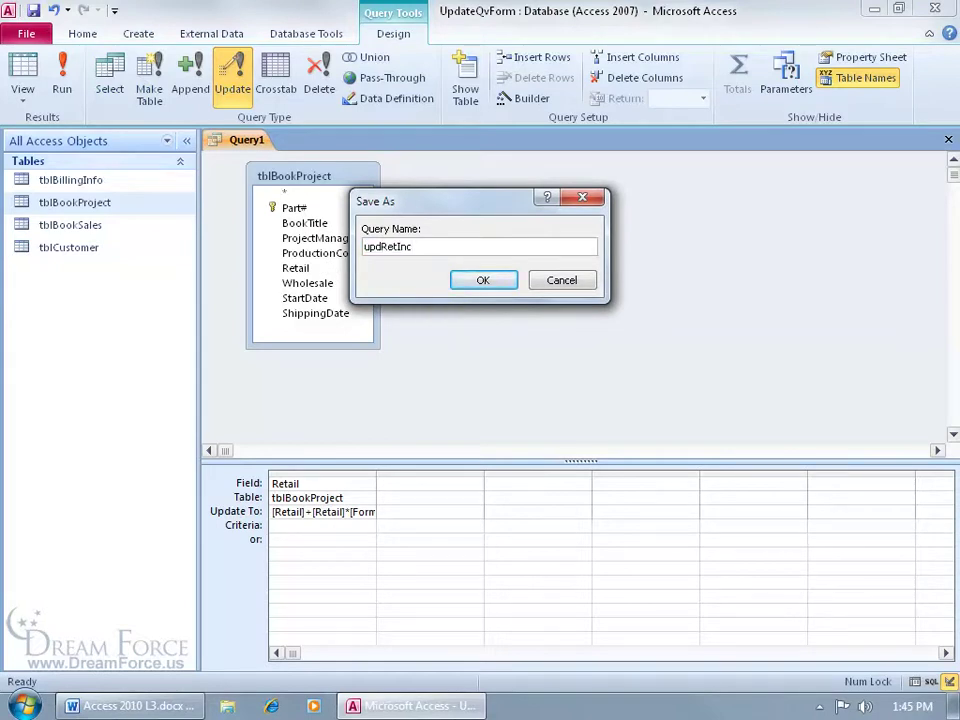
pyautogui.click(483, 281)
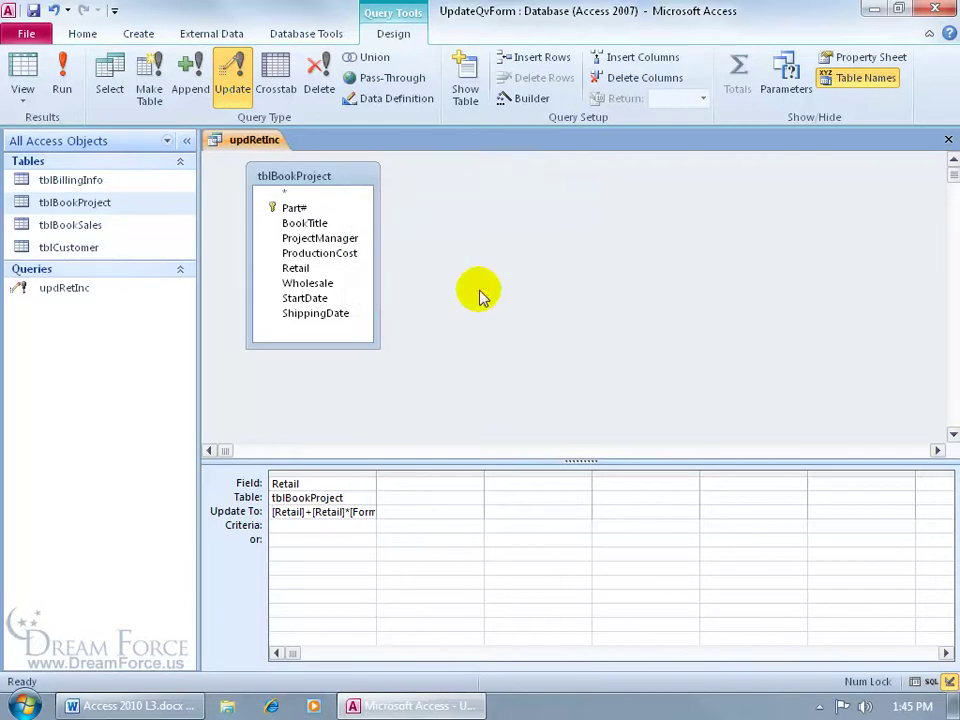
pyautogui.click(948, 140)
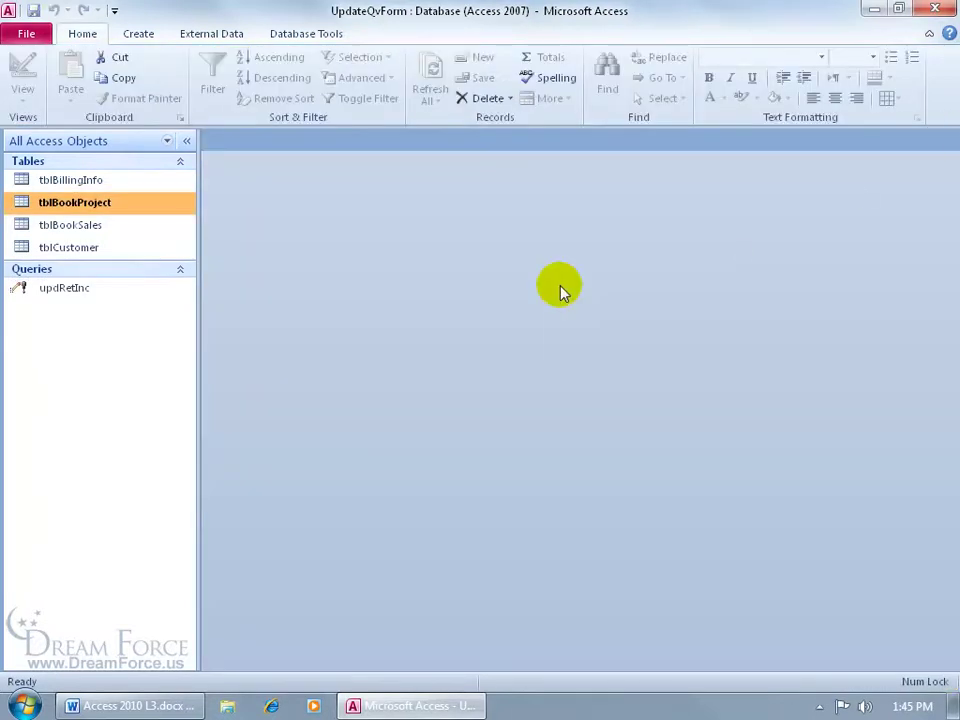
# Start a blank design-view form, then review updRetInc's update expression in the Zoom box and close it
pyautogui.click(137, 35)
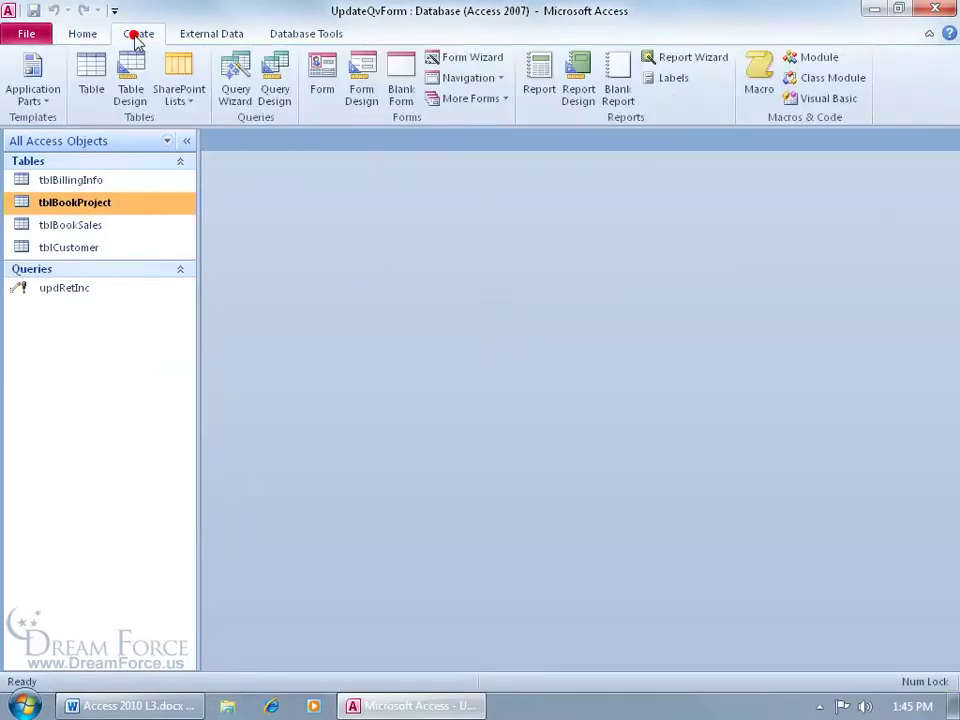
pyautogui.click(364, 100)
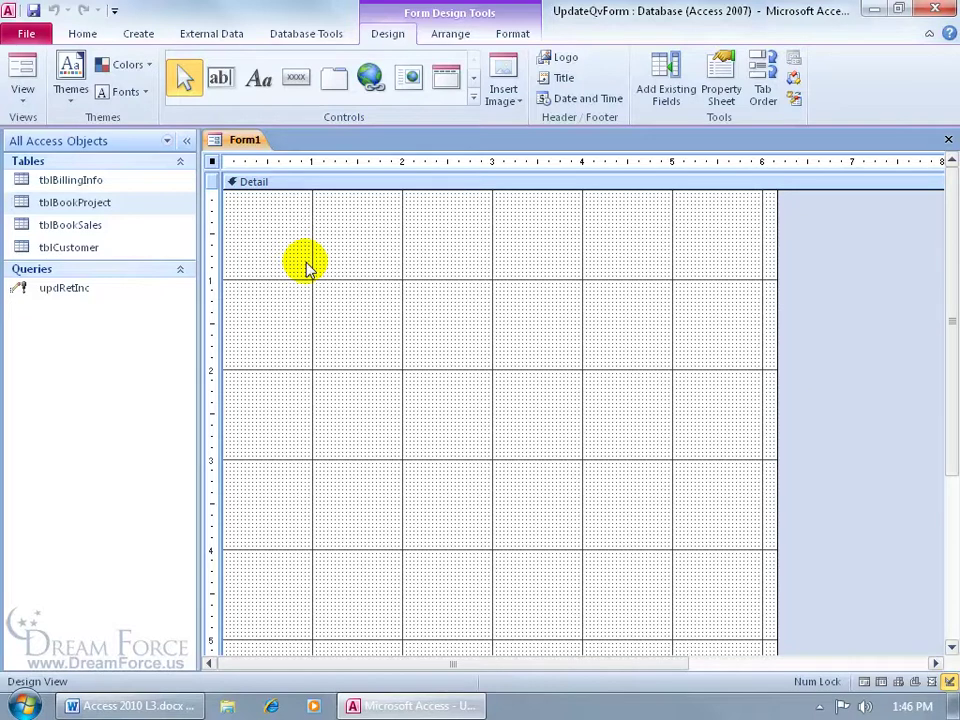
pyautogui.click(98, 294)
pyautogui.rightClick(98, 294)
pyautogui.click(155, 321)
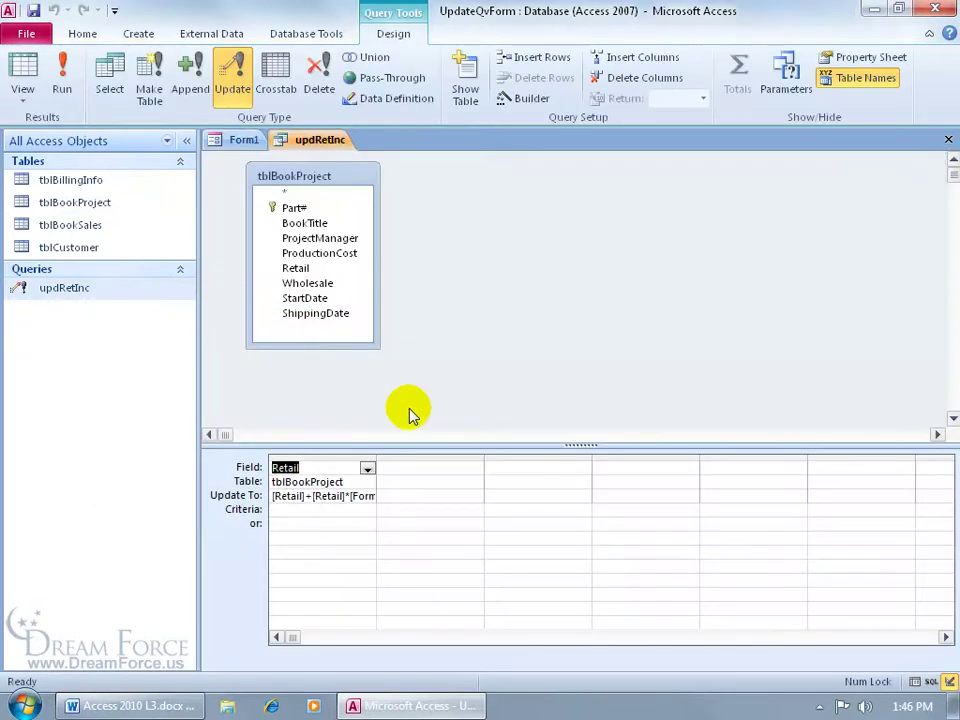
pyautogui.rightClick(311, 494)
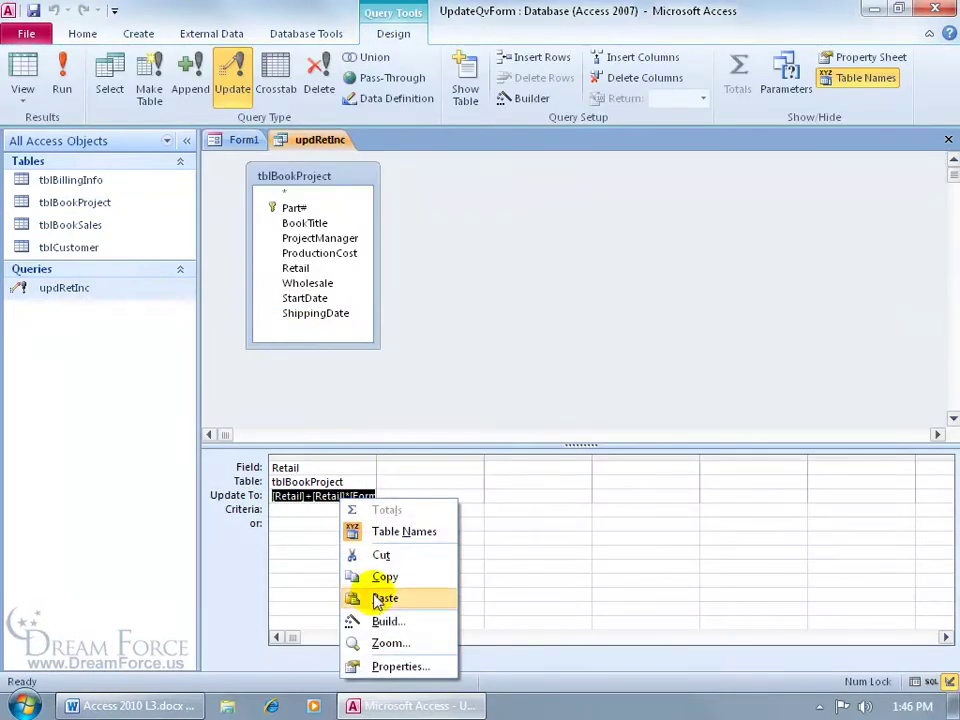
pyautogui.click(384, 642)
pyautogui.click(420, 199)
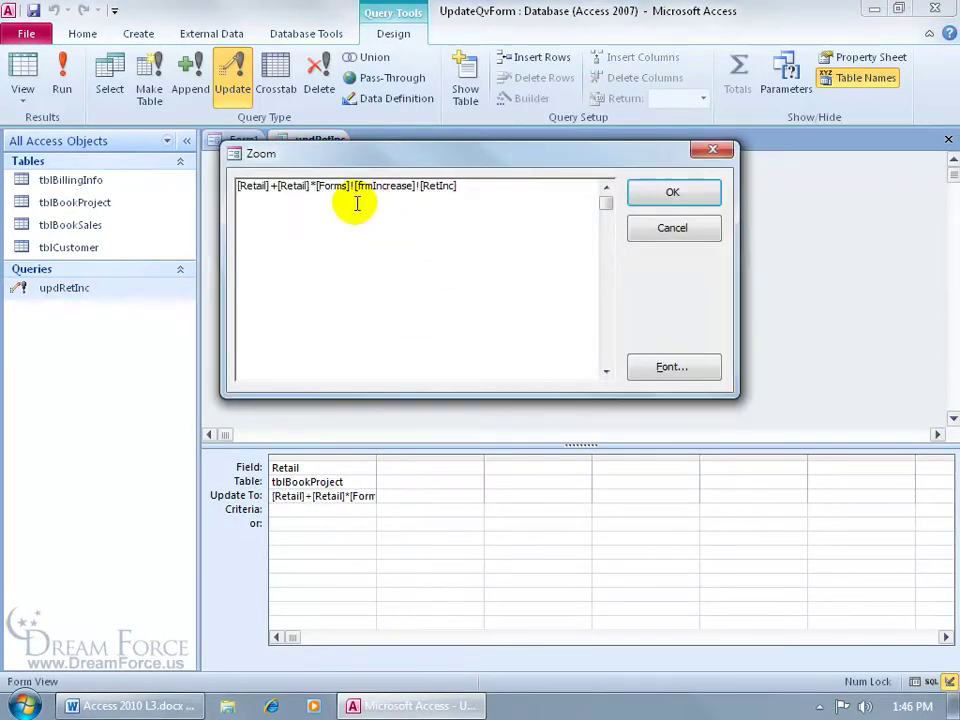
pyautogui.click(672, 228)
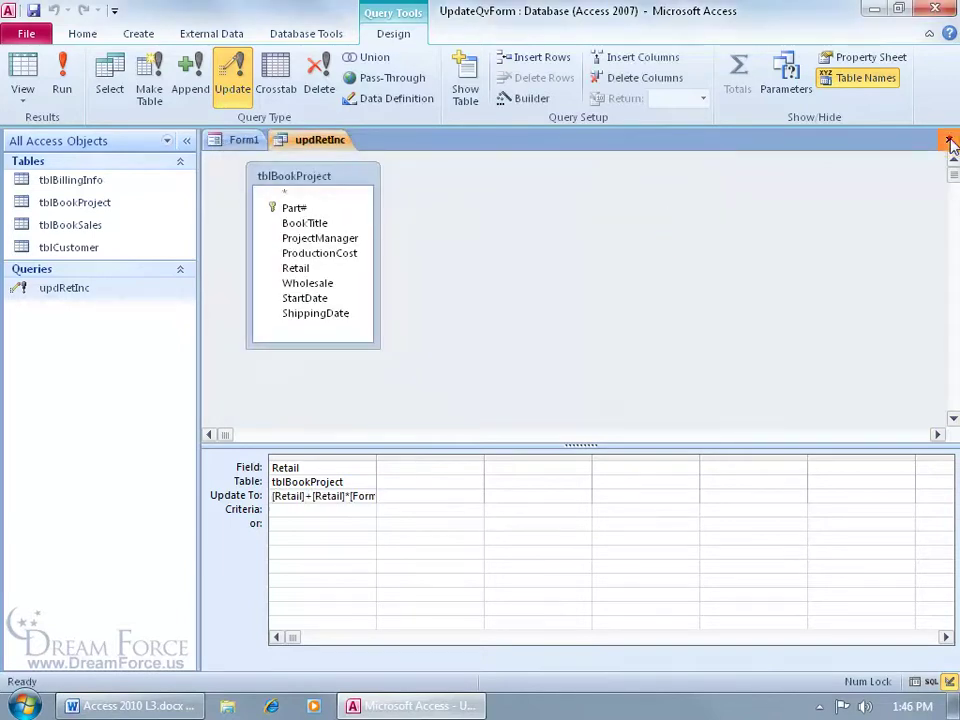
pyautogui.click(949, 144)
# Save the new blank form as frmIncrease
pyautogui.click(32, 11)
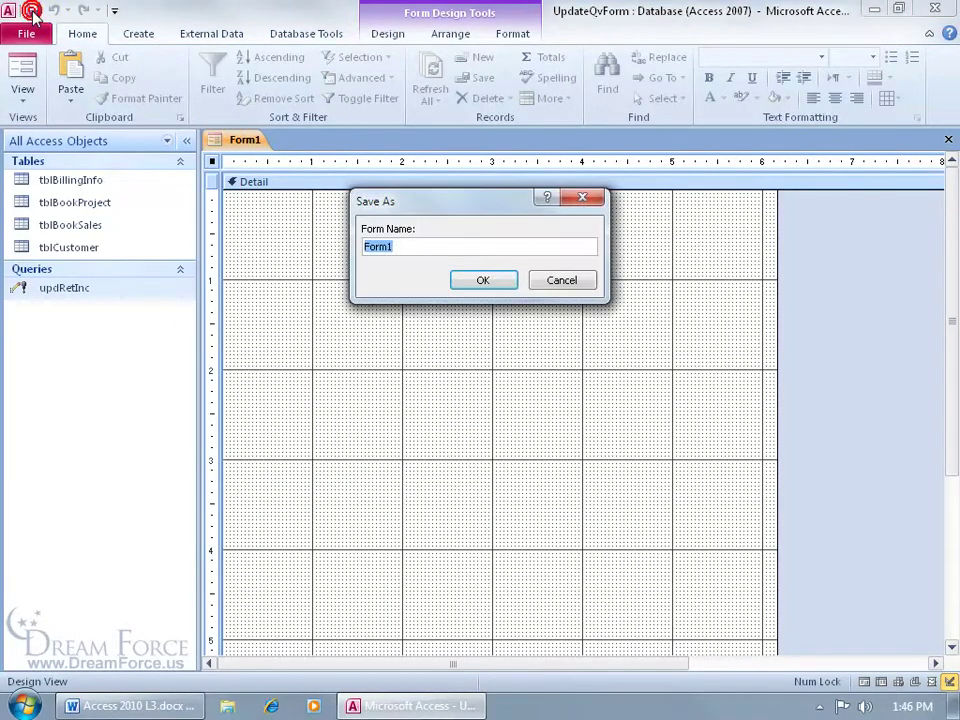
pyautogui.write('frmIncrease')
pyautogui.press('Return')
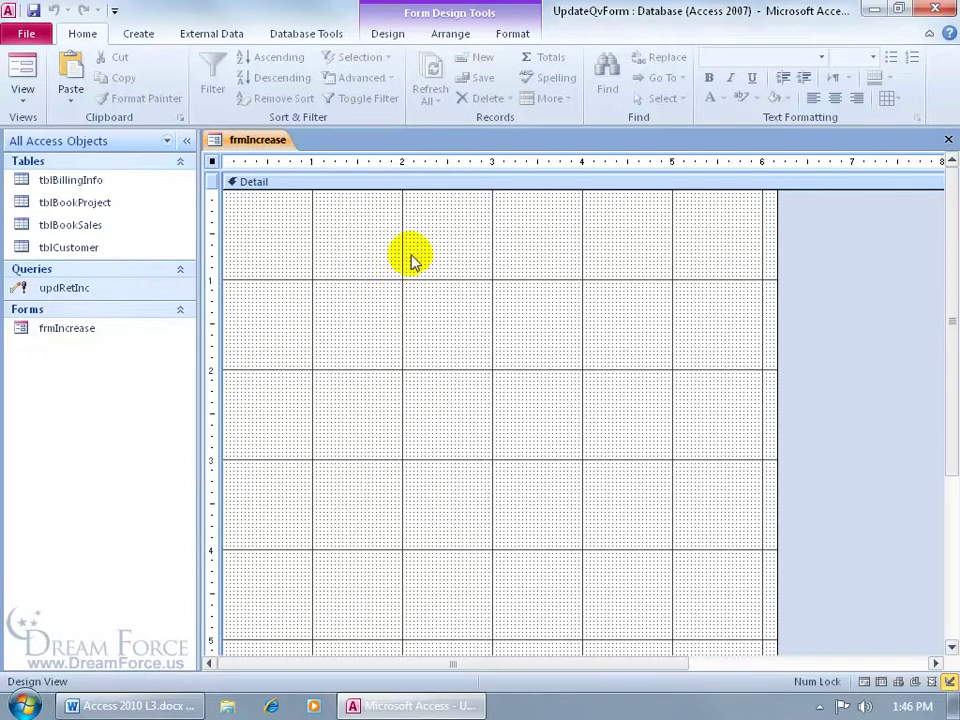
# Add a text box to the form and set its Name property to RetInc
pyautogui.click(389, 35)
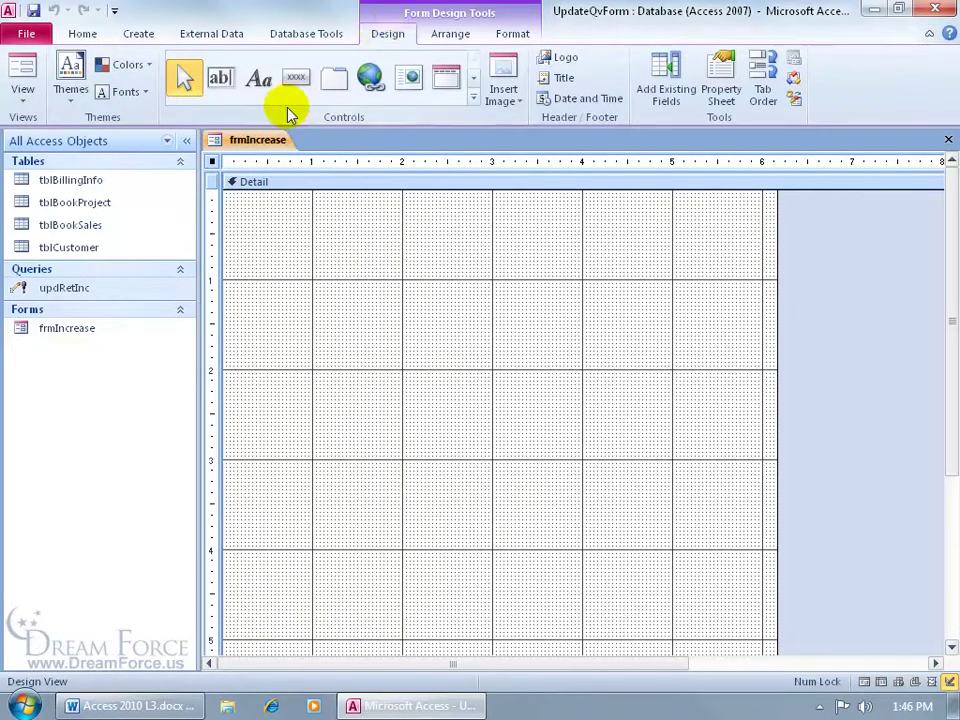
pyautogui.click(220, 80)
pyautogui.click(424, 280)
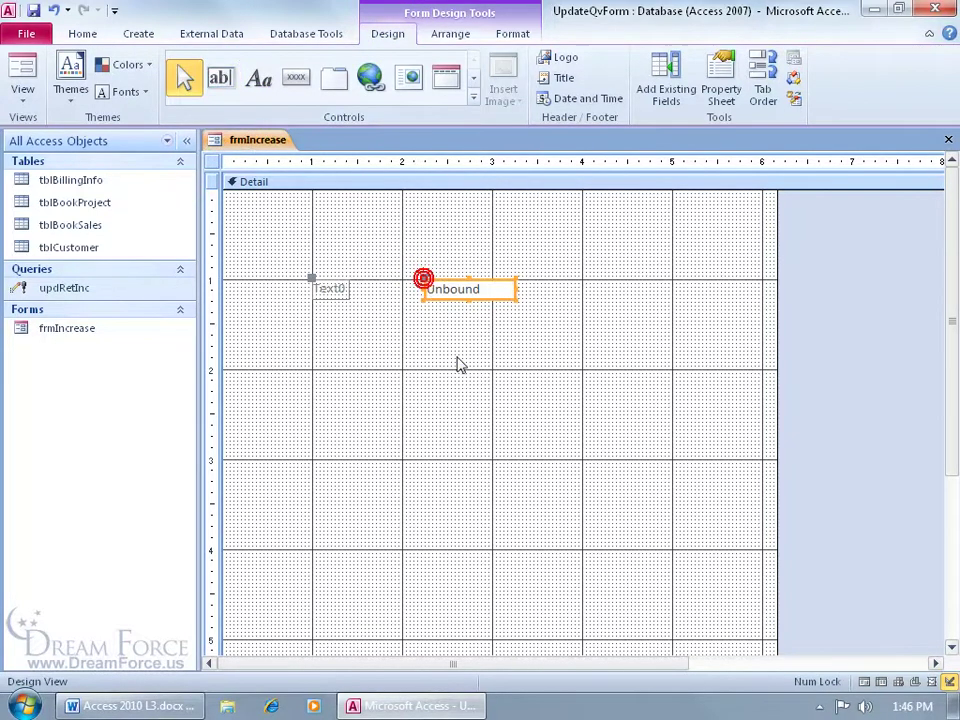
pyautogui.doubleClick(441, 280)
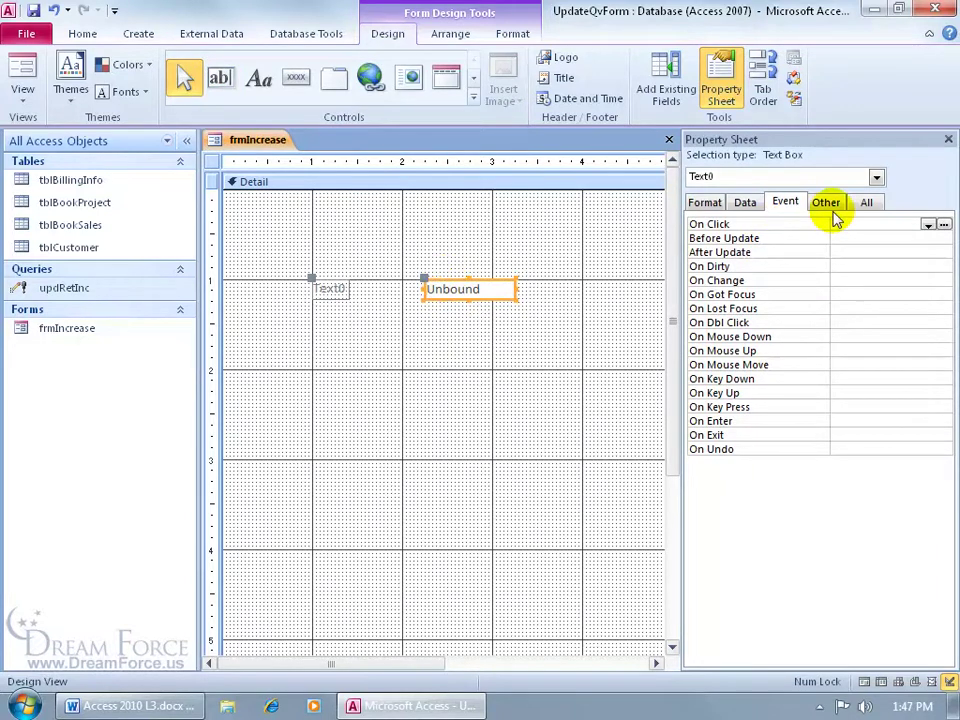
pyautogui.click(866, 202)
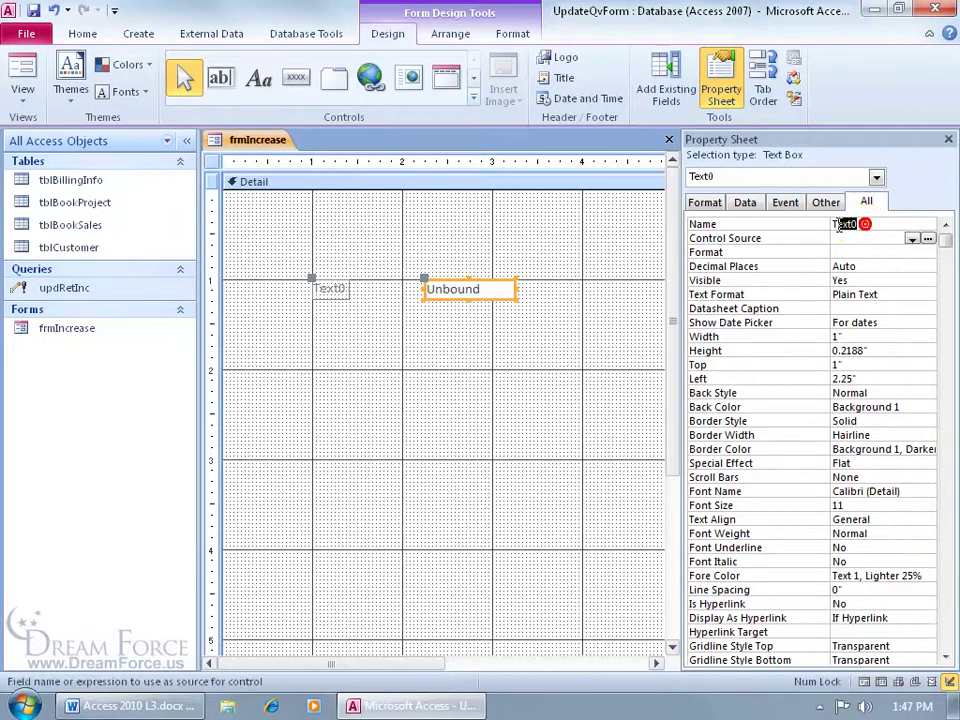
pyautogui.doubleClick(845, 224)
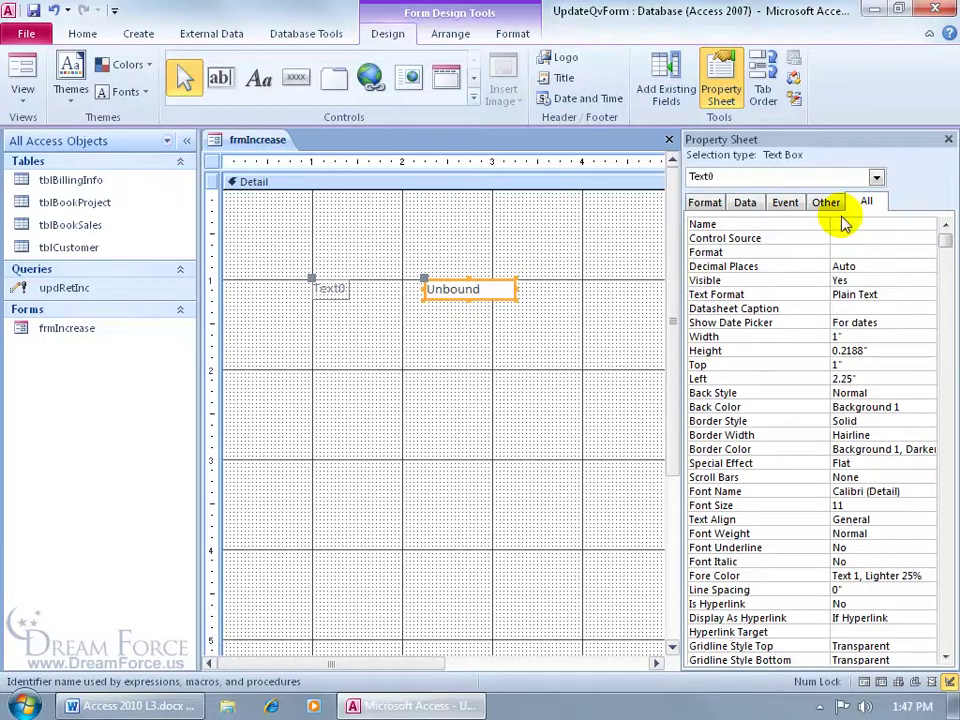
pyautogui.write('RetInc')
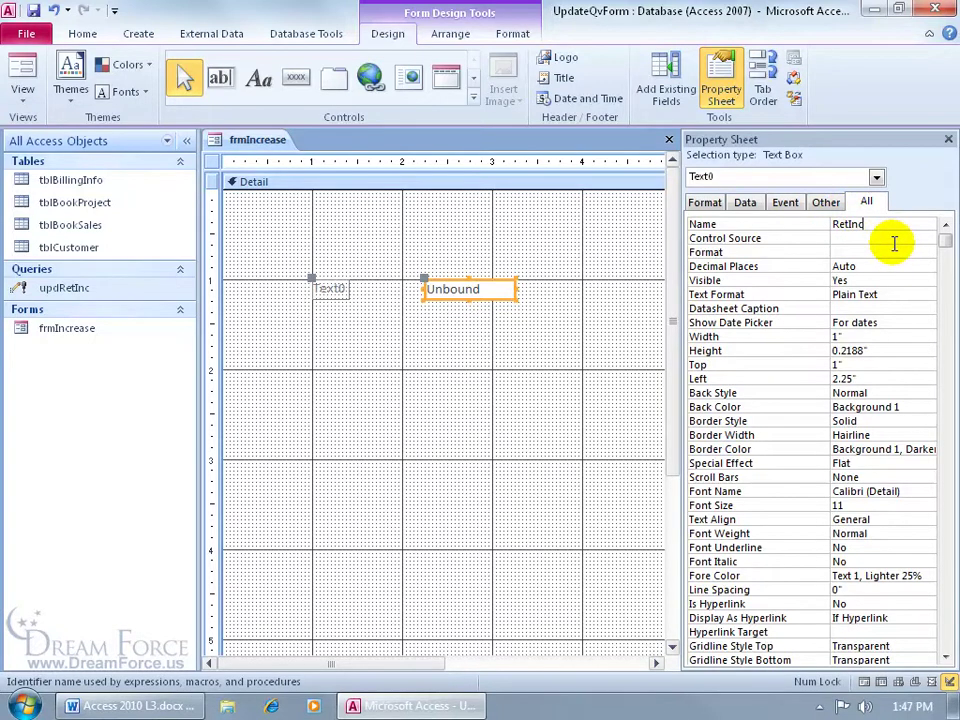
pyautogui.click(895, 240)
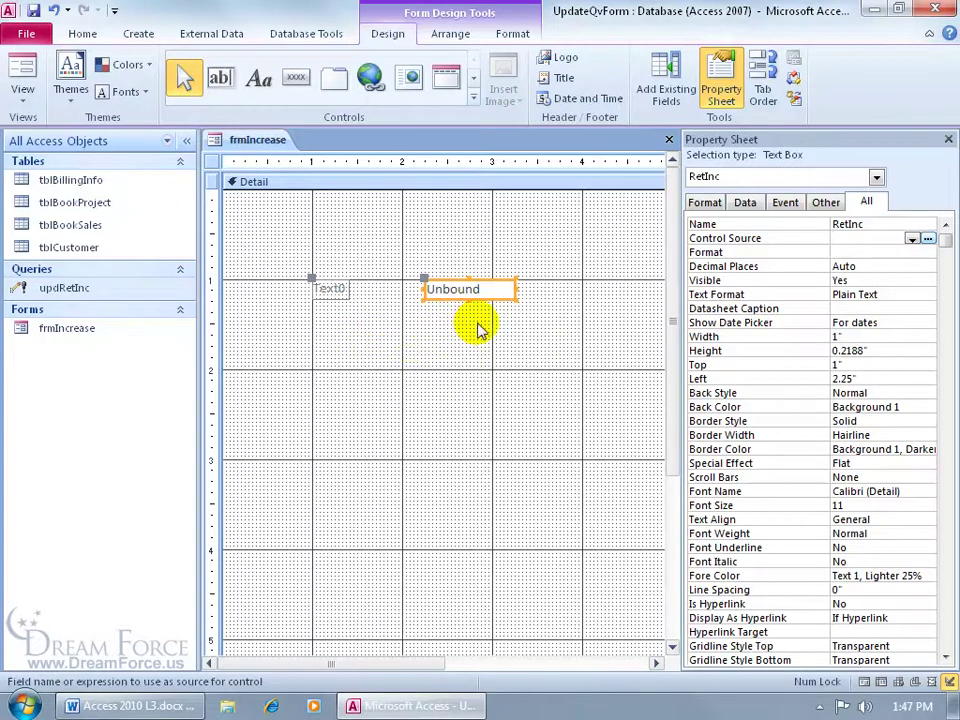
pyautogui.click(332, 290)
# Caption the Text0 label 'Retail Price Increase:' and move it left beside the RetInc box
pyautogui.click(333, 290)
pyautogui.click(332, 289)
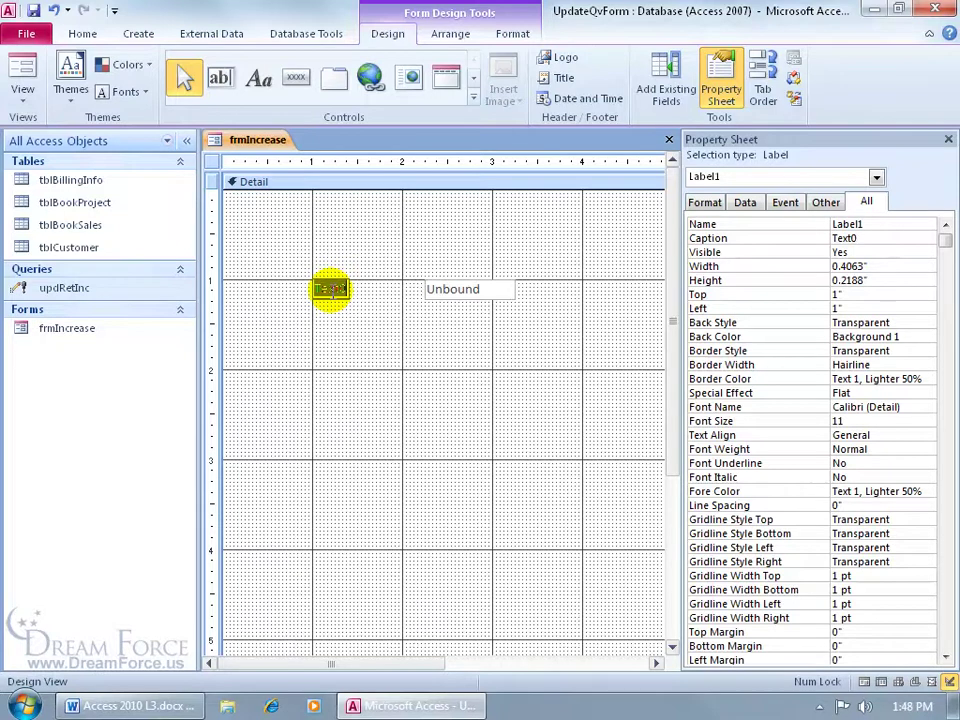
pyautogui.write('Retail Price Increase:')
pyautogui.press('Return')
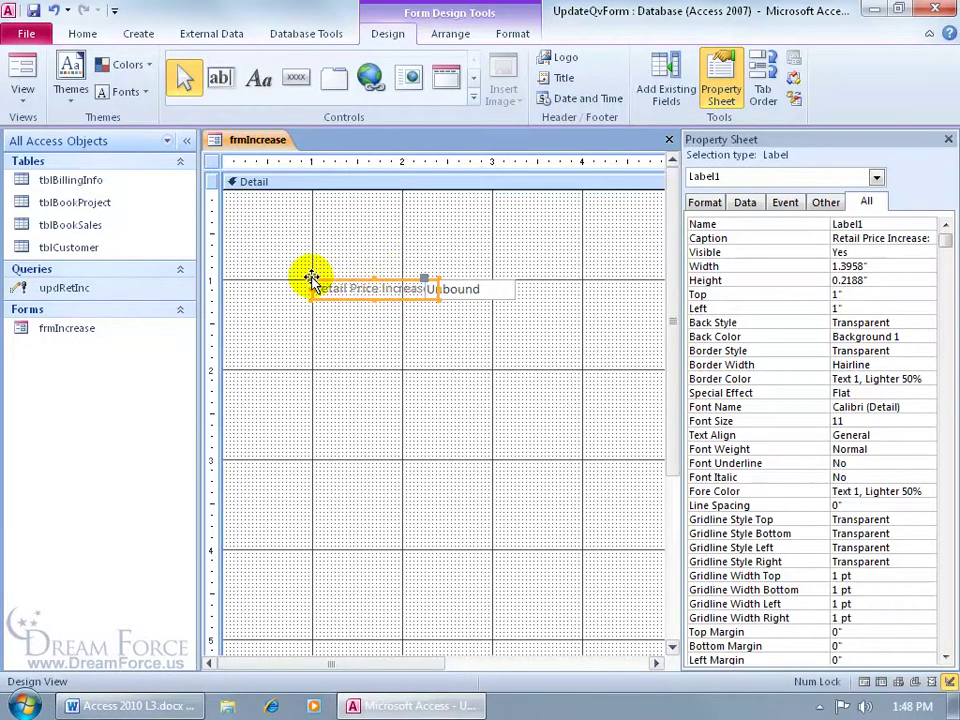
pyautogui.moveTo(312, 278); pyautogui.dragTo(285, 275)
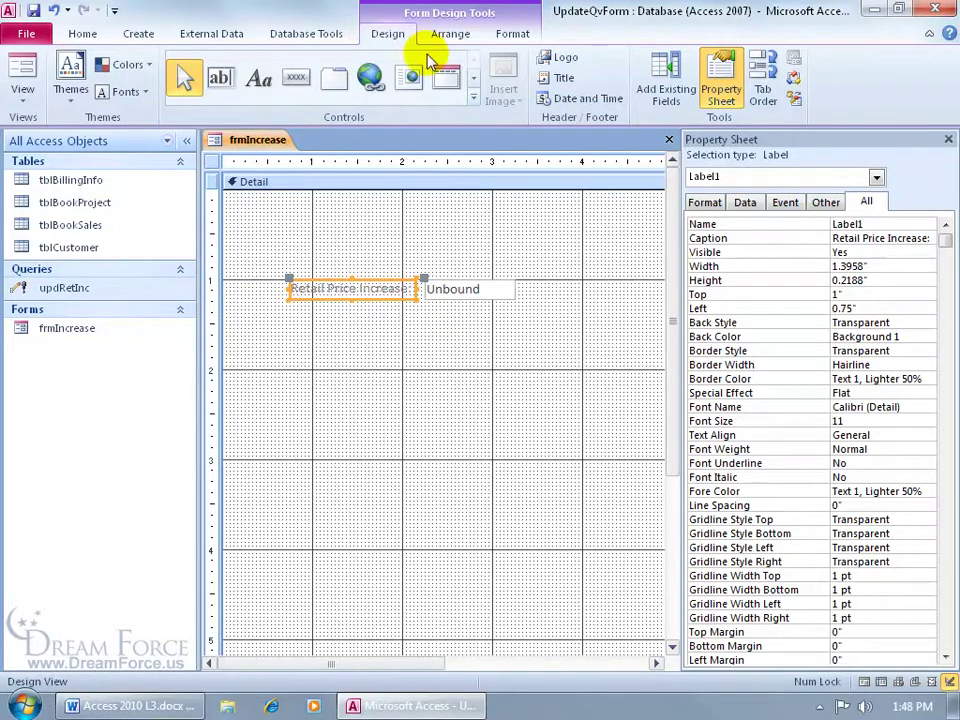
# Place a command button below the text box without the wizard and caption it Run
pyautogui.click(296, 82)
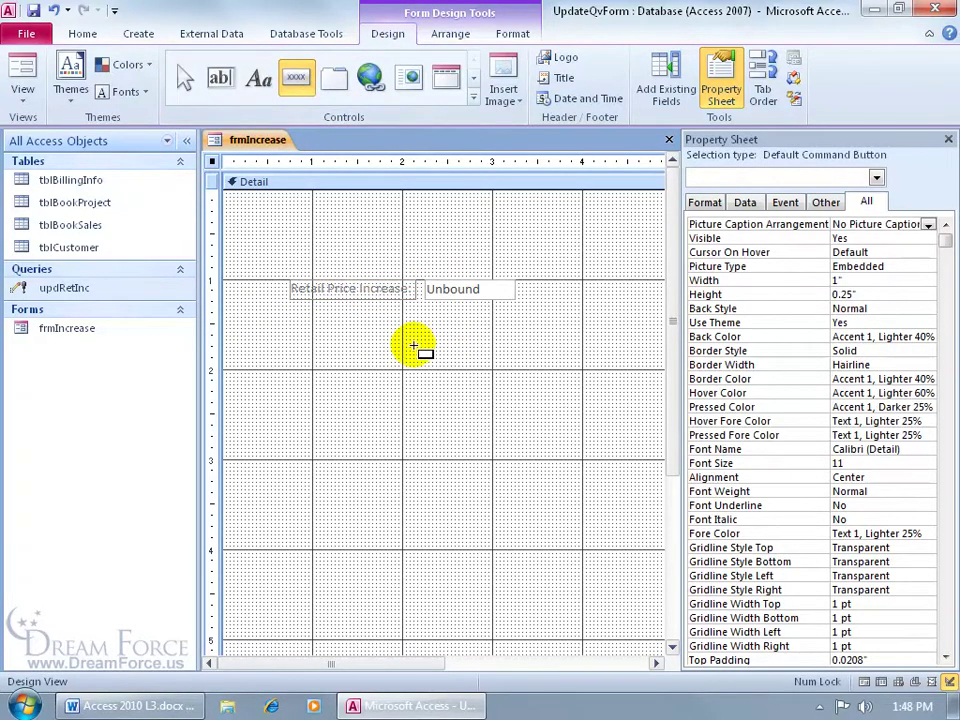
pyautogui.click(413, 347)
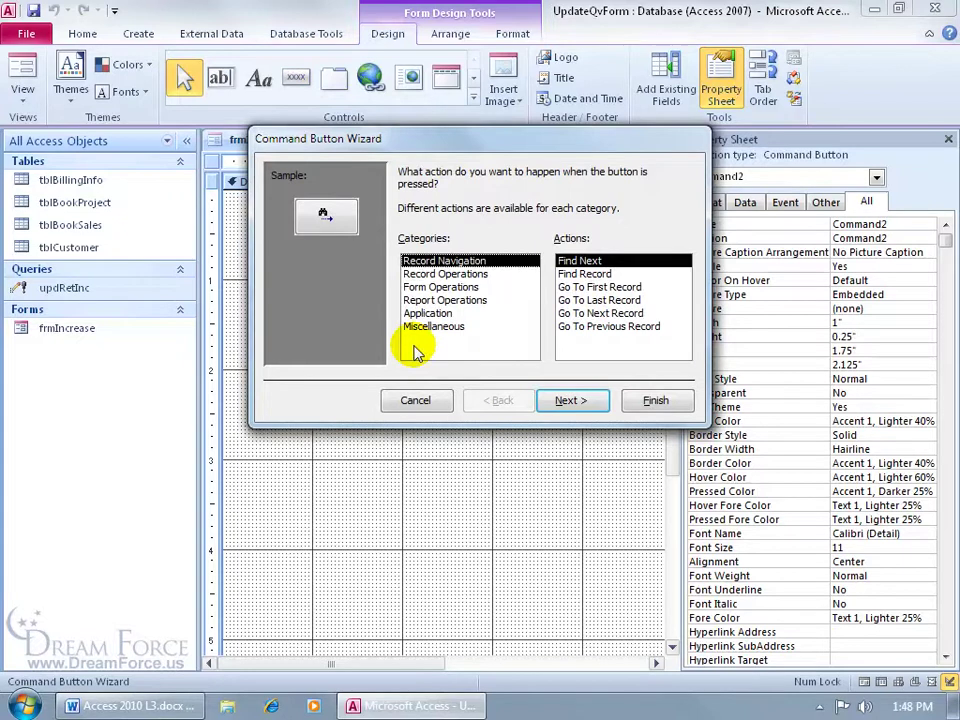
pyautogui.click(415, 400)
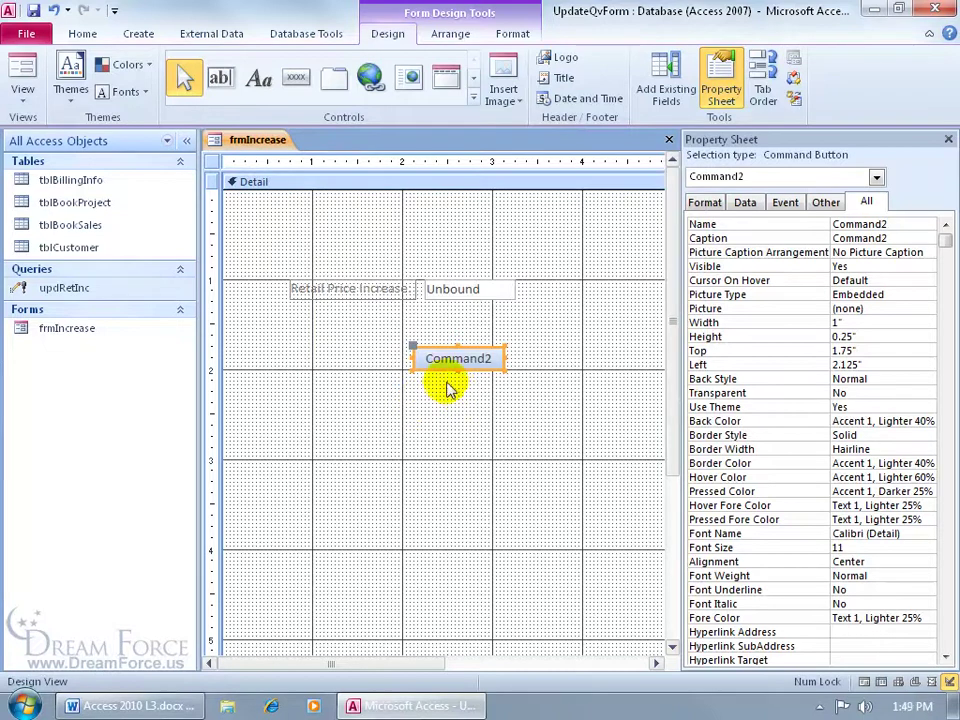
pyautogui.doubleClick(457, 358)
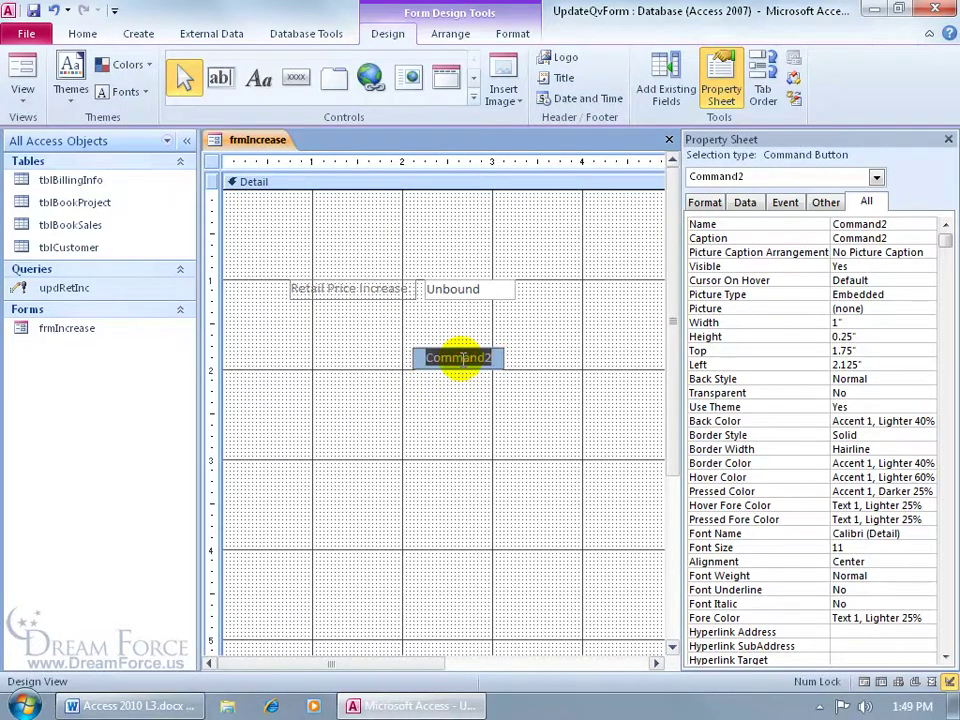
pyautogui.press('Delete')
pyautogui.write('Run')
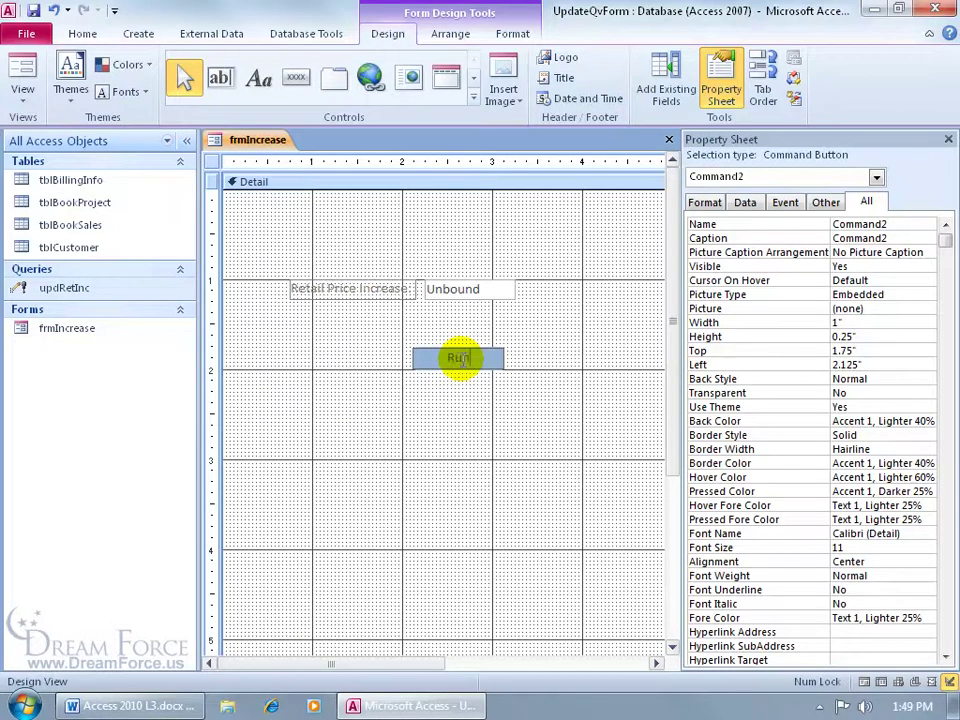
pyautogui.press('Return')
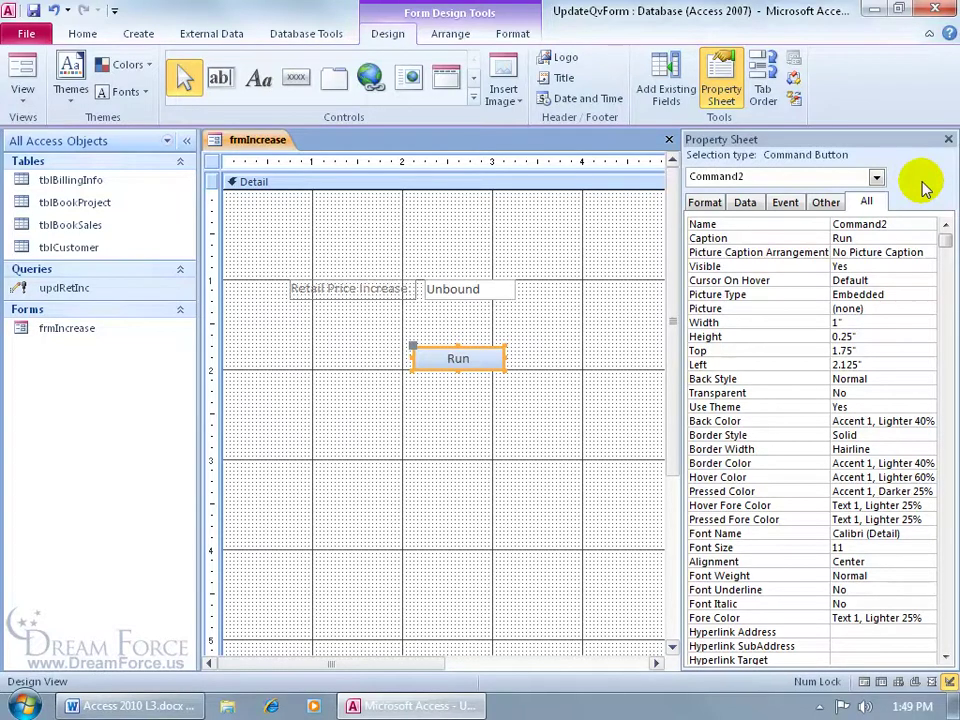
pyautogui.click(786, 203)
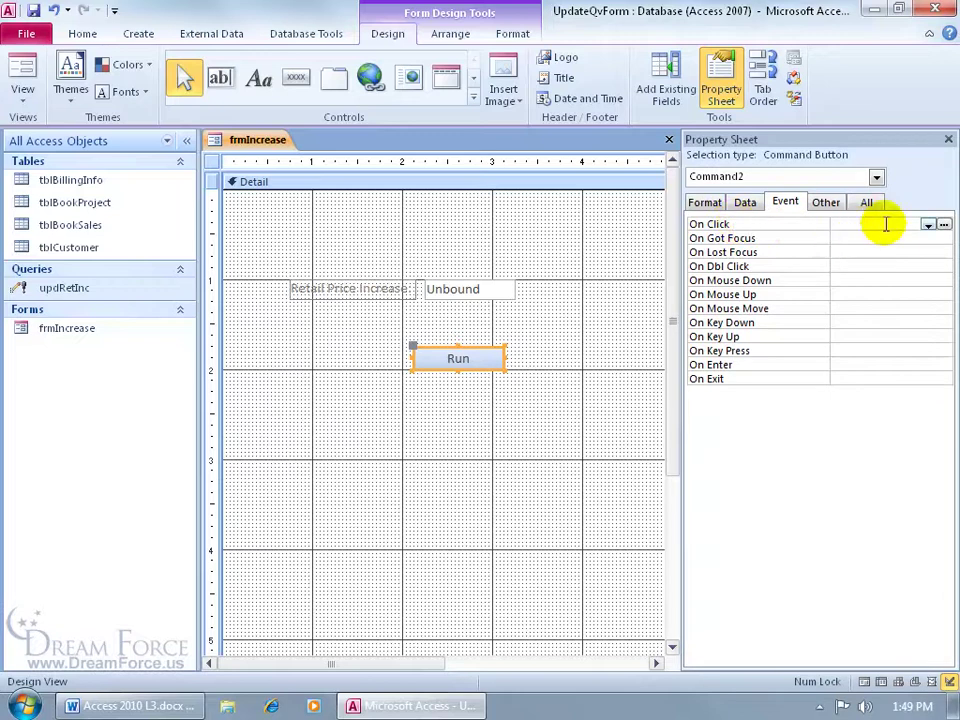
# Build the Run button's On Click macro, starting with an Echo action with Echo On set to No
pyautogui.click(943, 224)
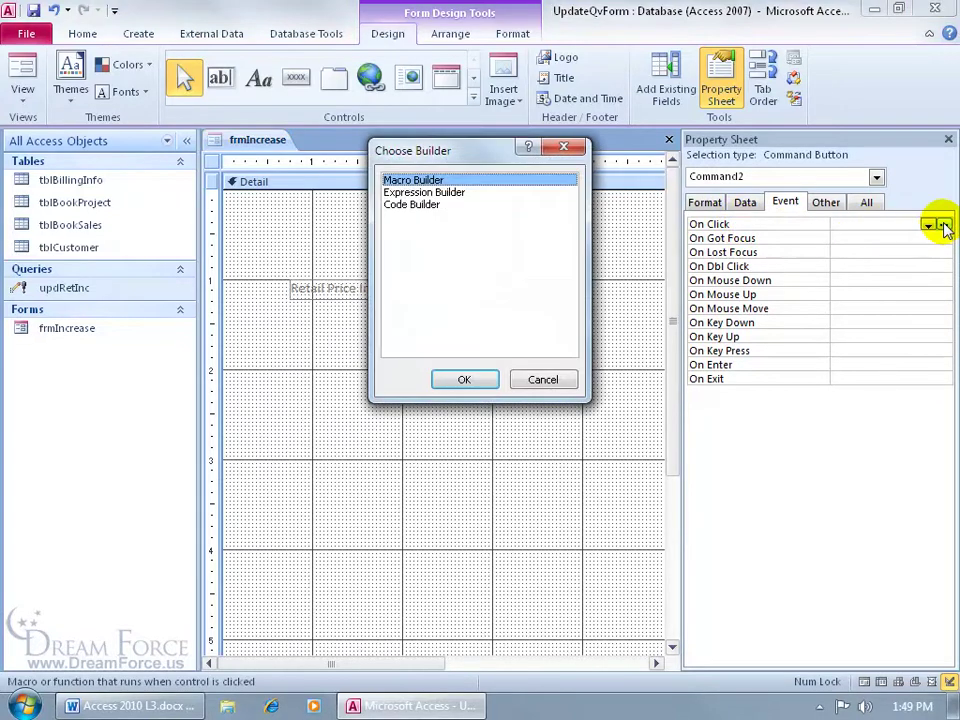
pyautogui.doubleClick(484, 185)
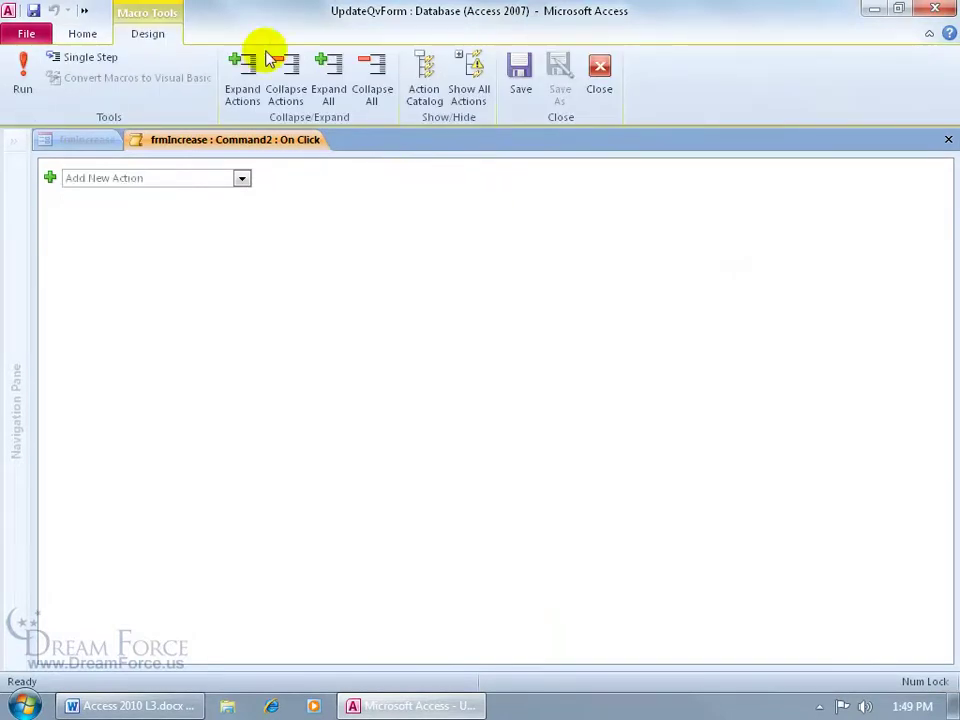
pyautogui.click(472, 82)
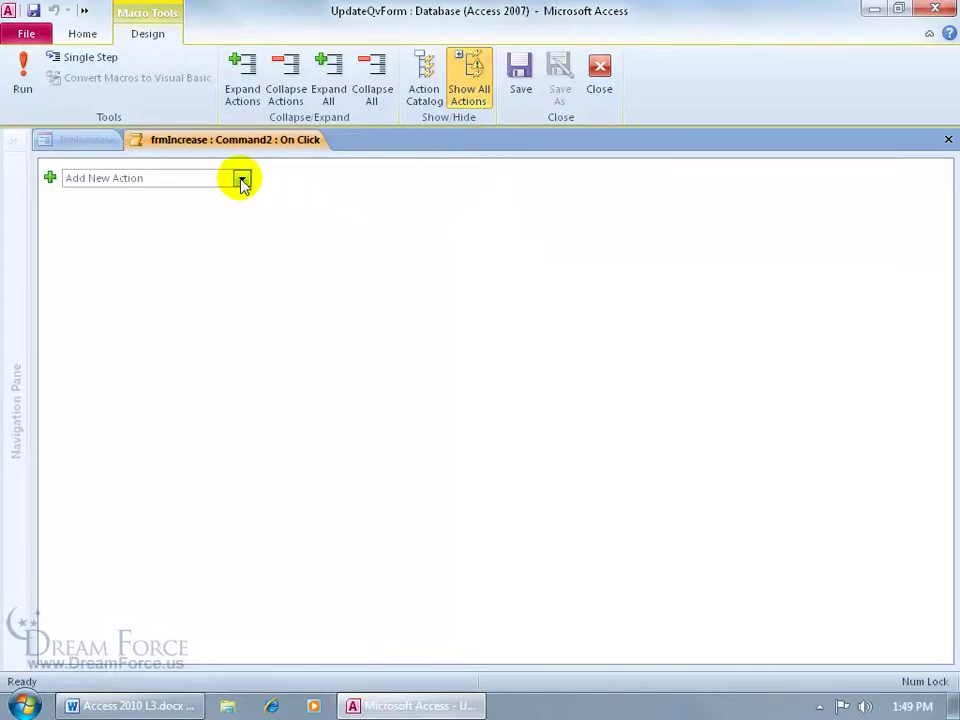
pyautogui.click(206, 177)
pyautogui.write('Ec')
pyautogui.press('Return')
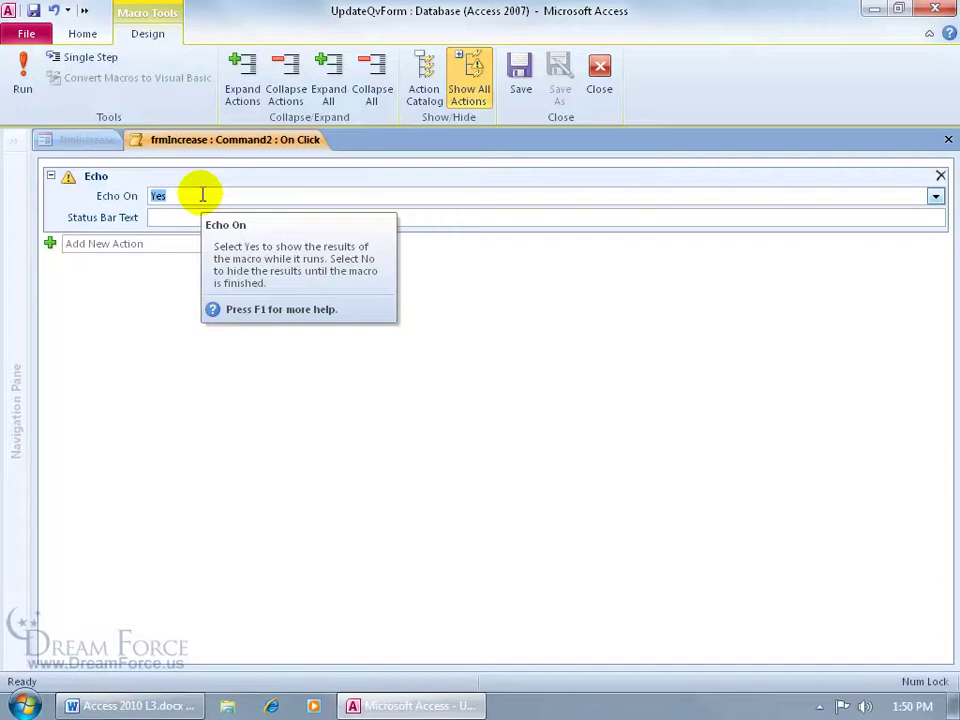
pyautogui.click(935, 196)
pyautogui.click(900, 231)
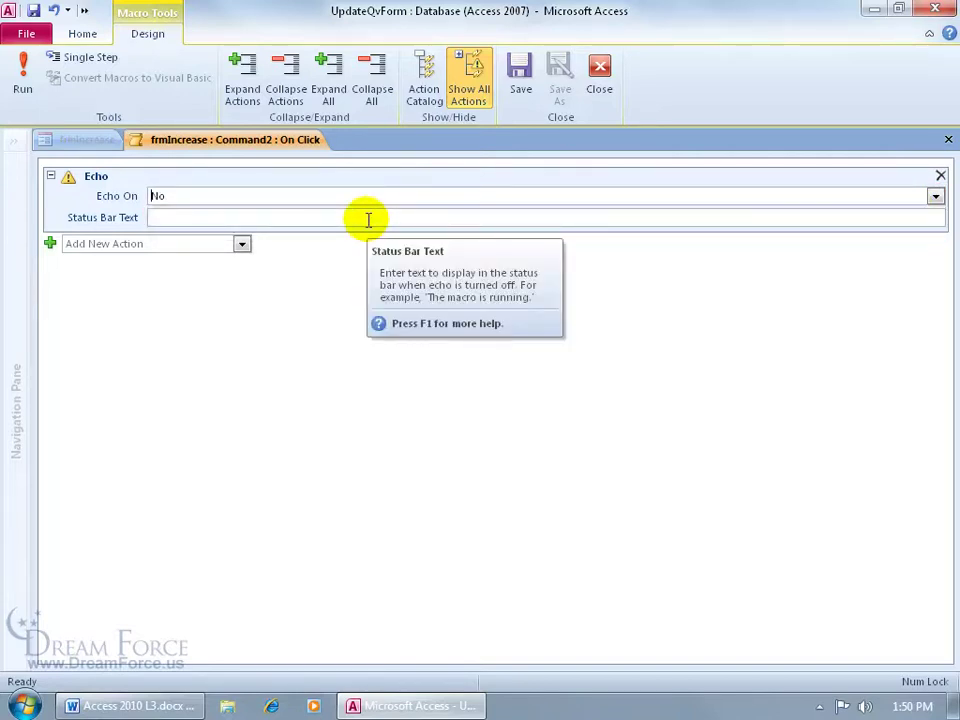
# Add an OpenQuery action that opens updRetInc in Design view
pyautogui.click(241, 244)
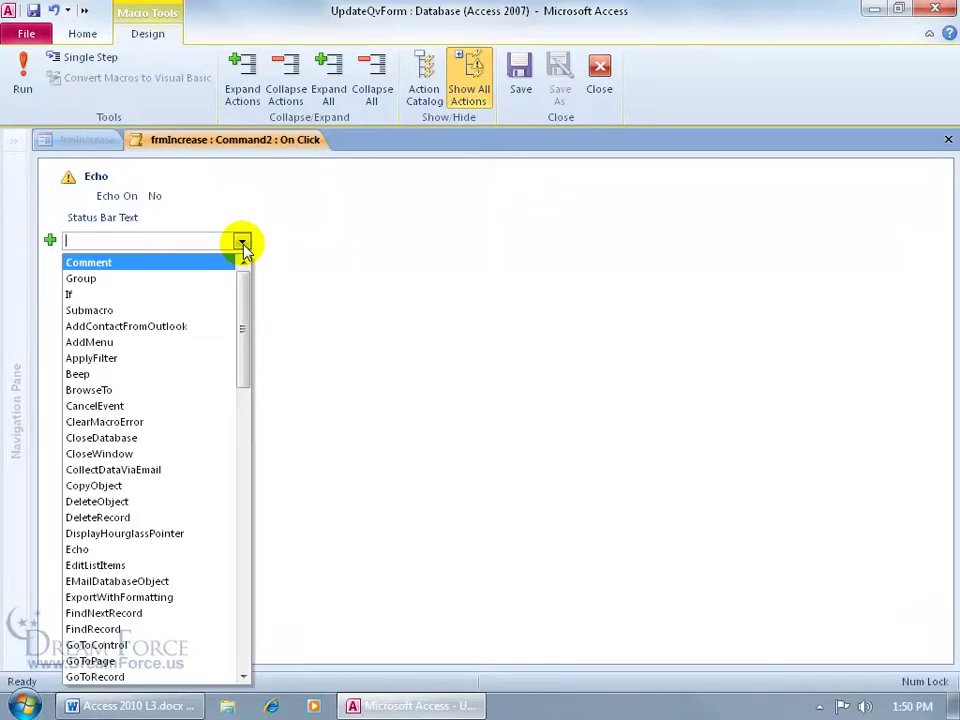
pyautogui.write('OpenQuery')
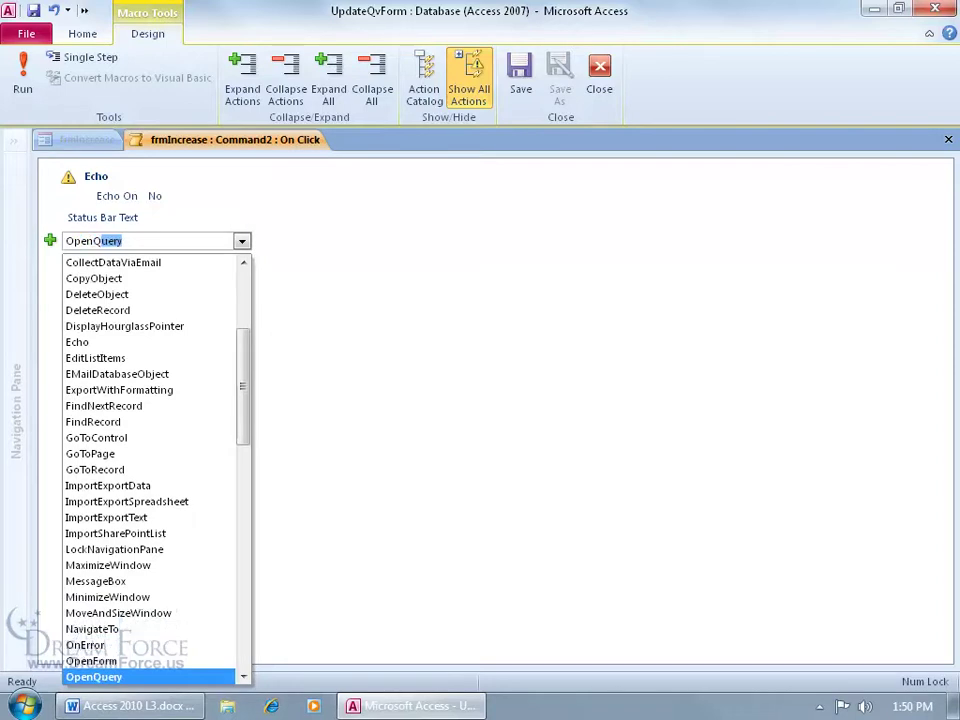
pyautogui.press('Return')
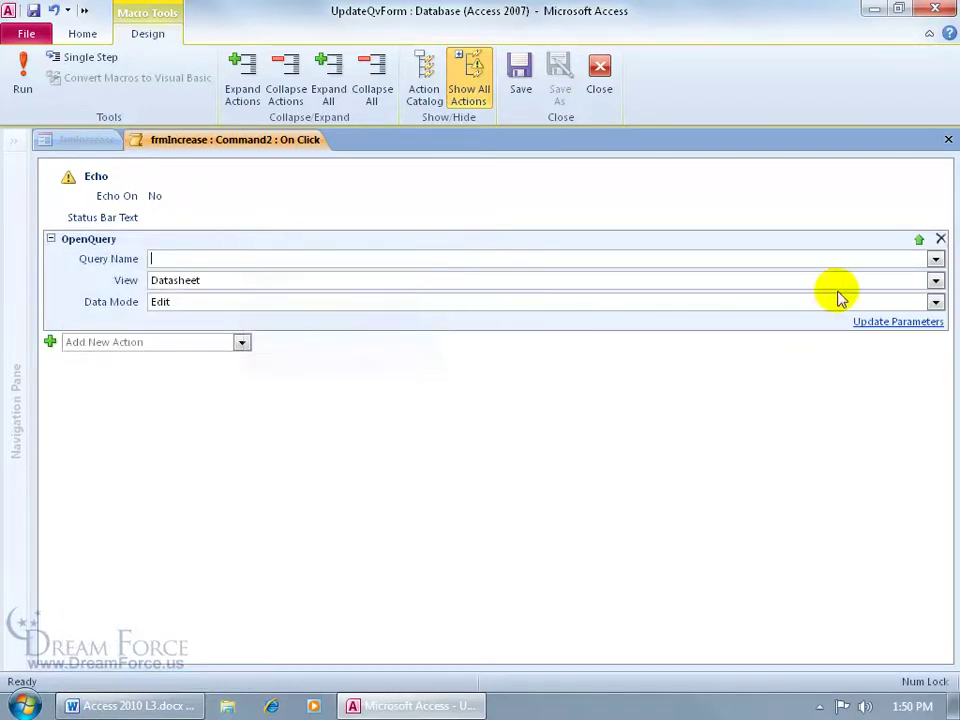
pyautogui.click(935, 259)
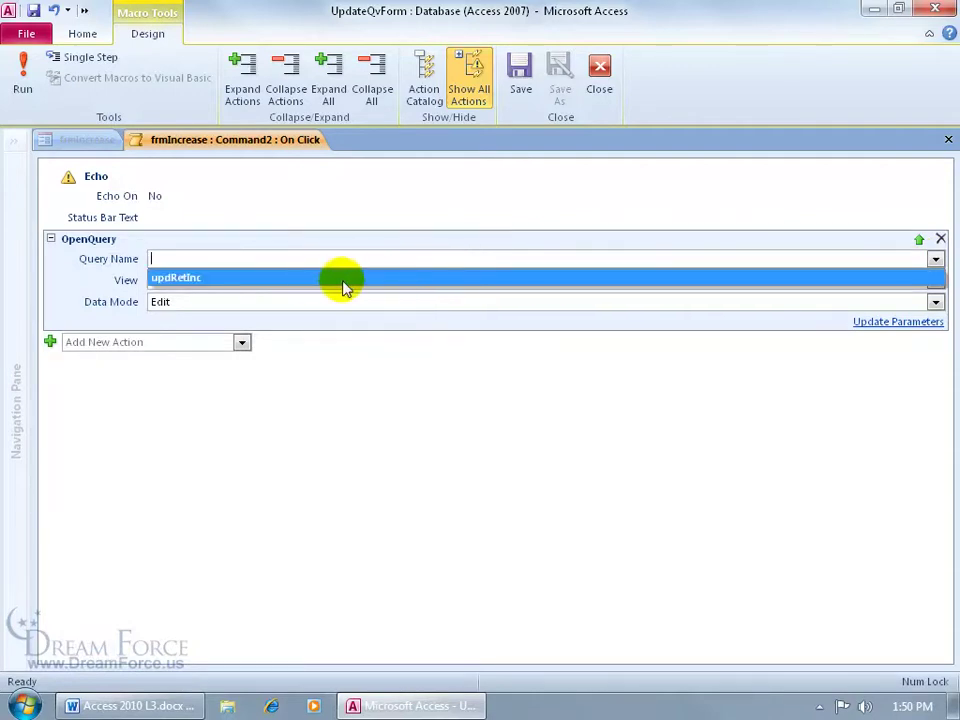
pyautogui.click(310, 280)
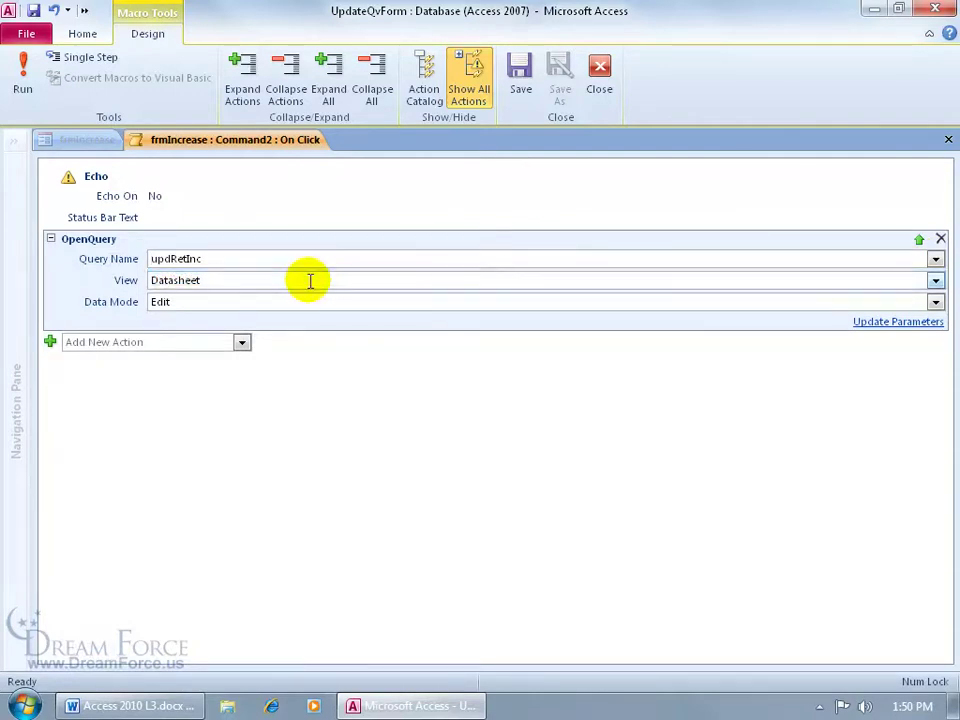
pyautogui.click(935, 283)
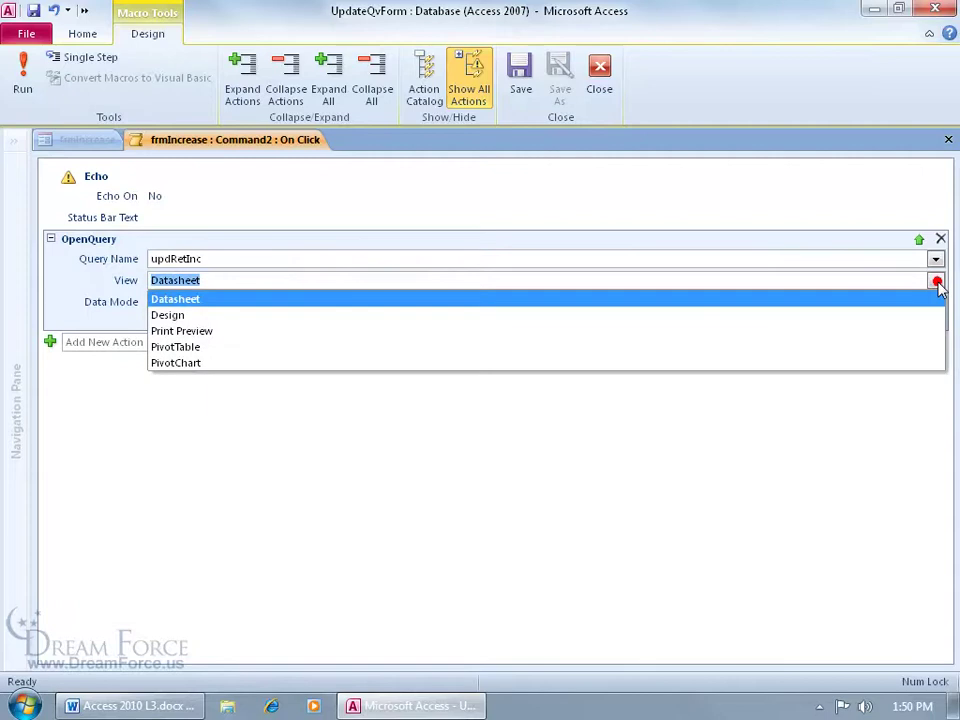
pyautogui.click(845, 316)
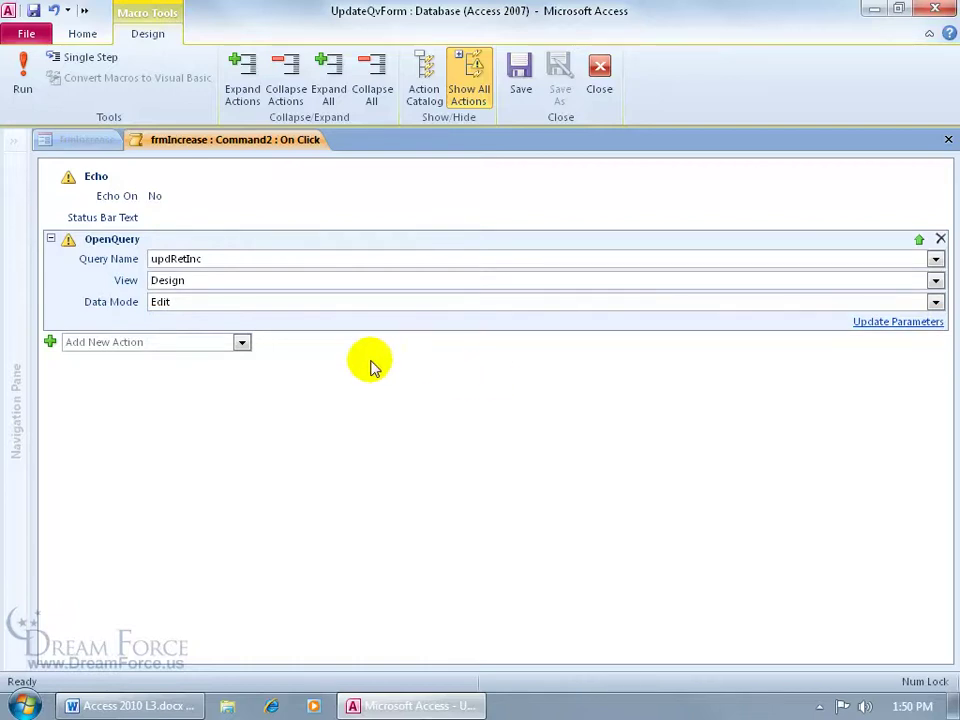
pyautogui.click(214, 342)
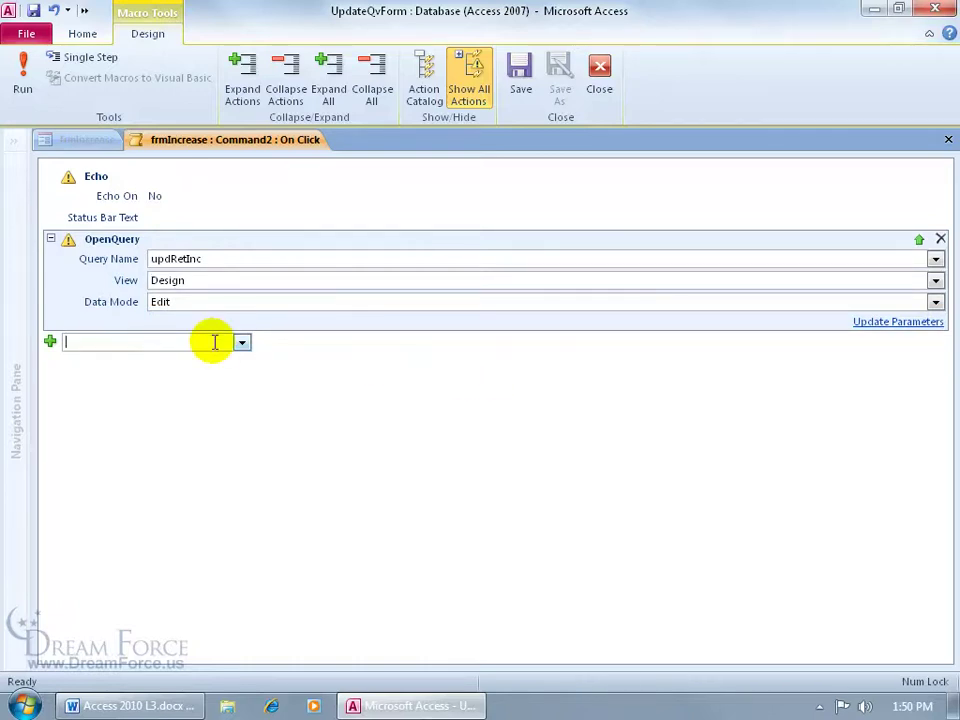
# Add a RunMenuCommand action with Command set to Run after the OpenQuery step
pyautogui.write('RunMenuCommand')
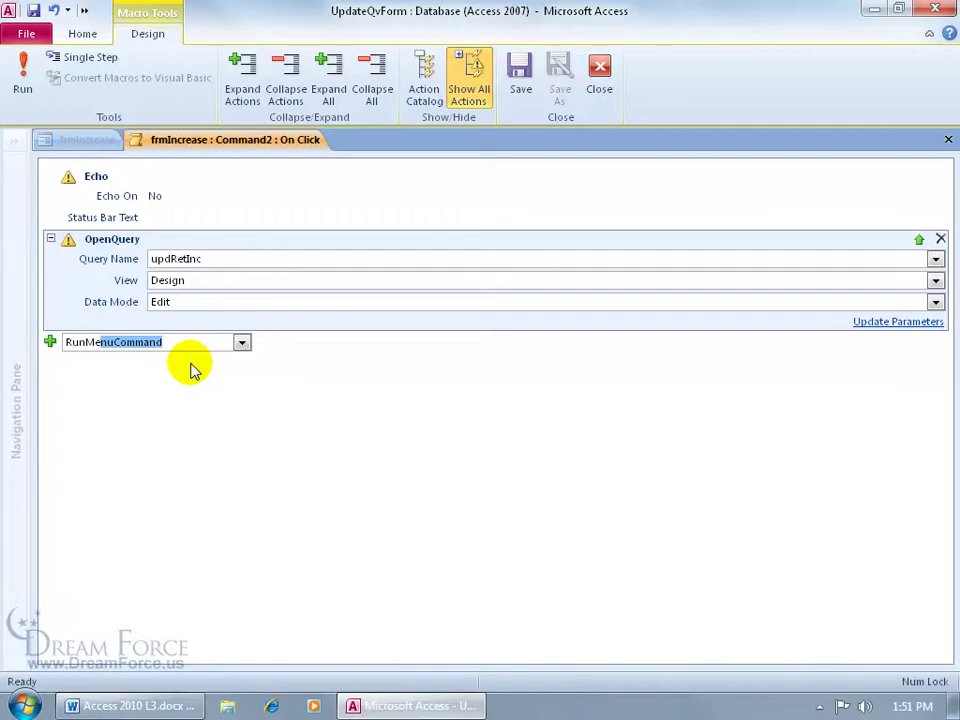
pyautogui.press('Return')
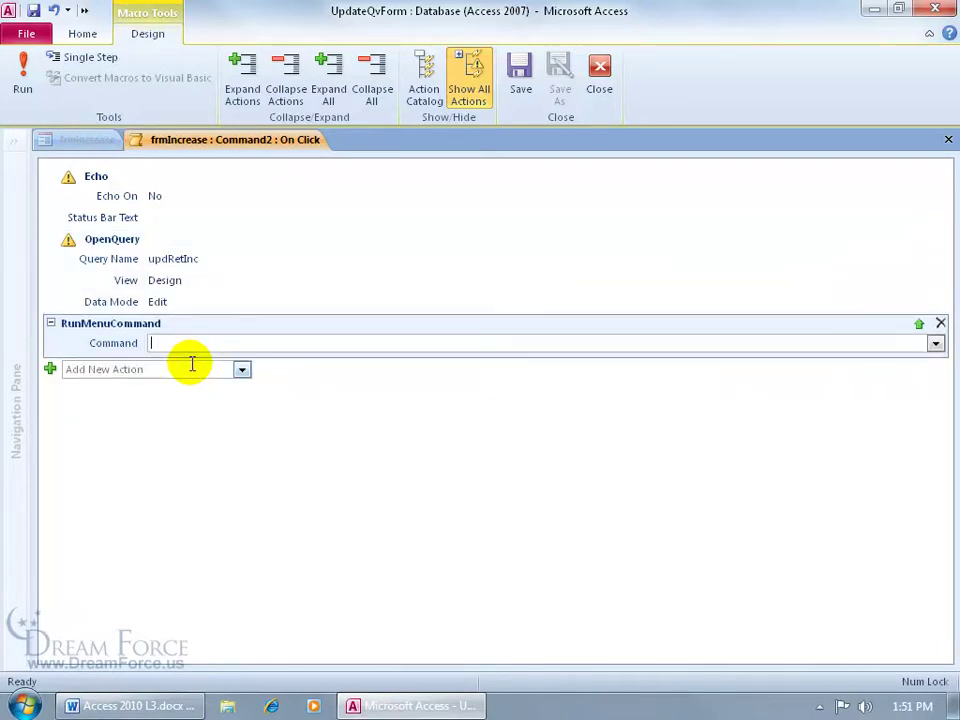
pyautogui.click(935, 344)
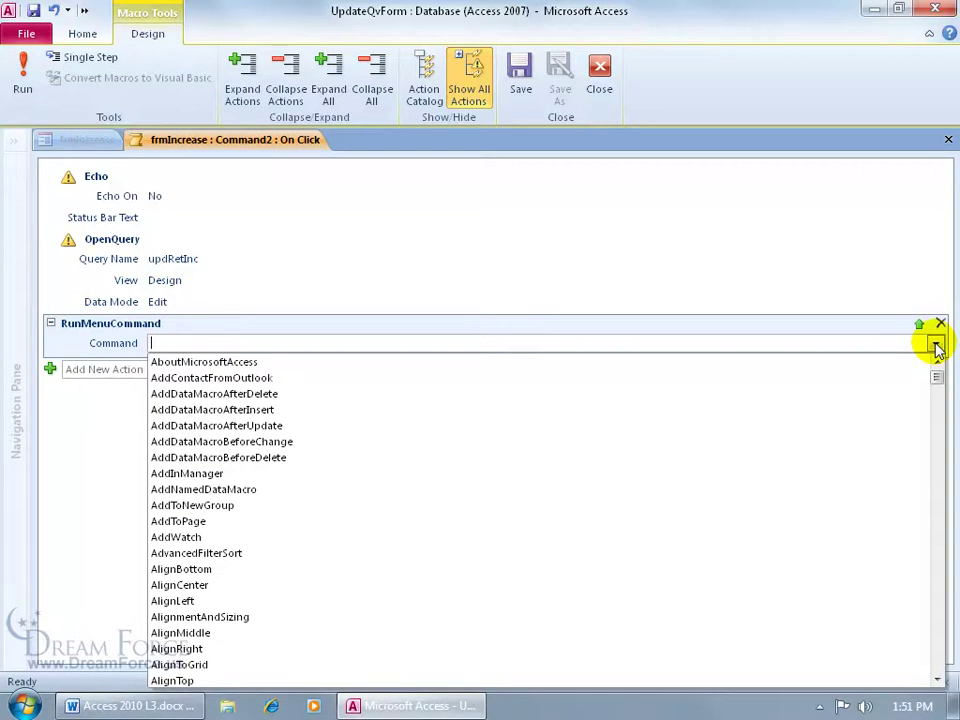
pyautogui.write('Run')
pyautogui.press('Return')
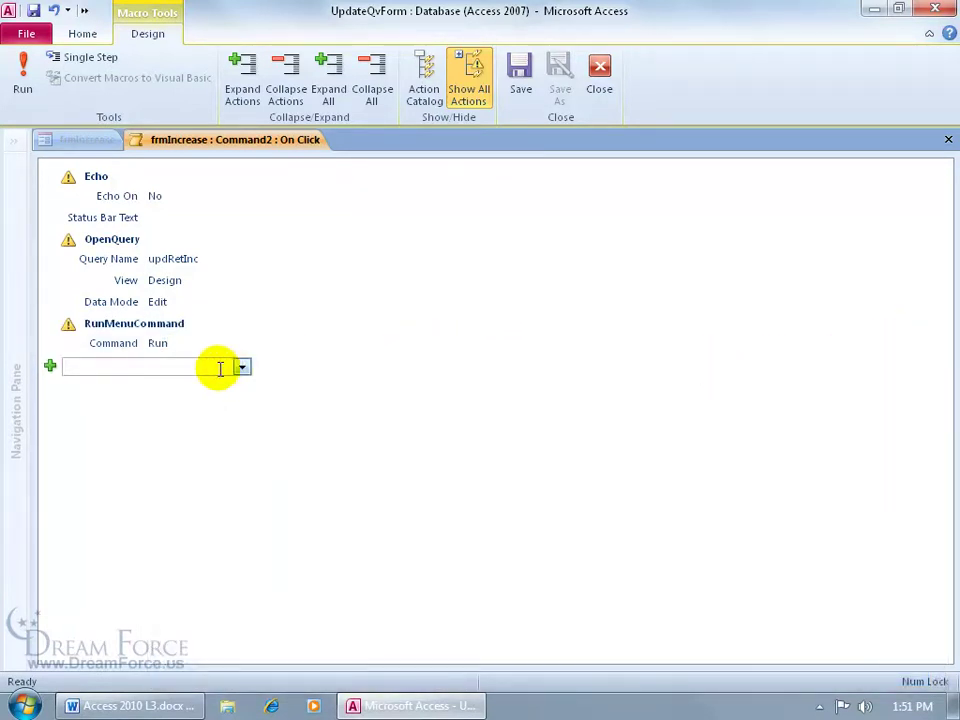
# Add a CloseWindow action with Object Type Query and Object Name updRetInc
pyautogui.write('Close')
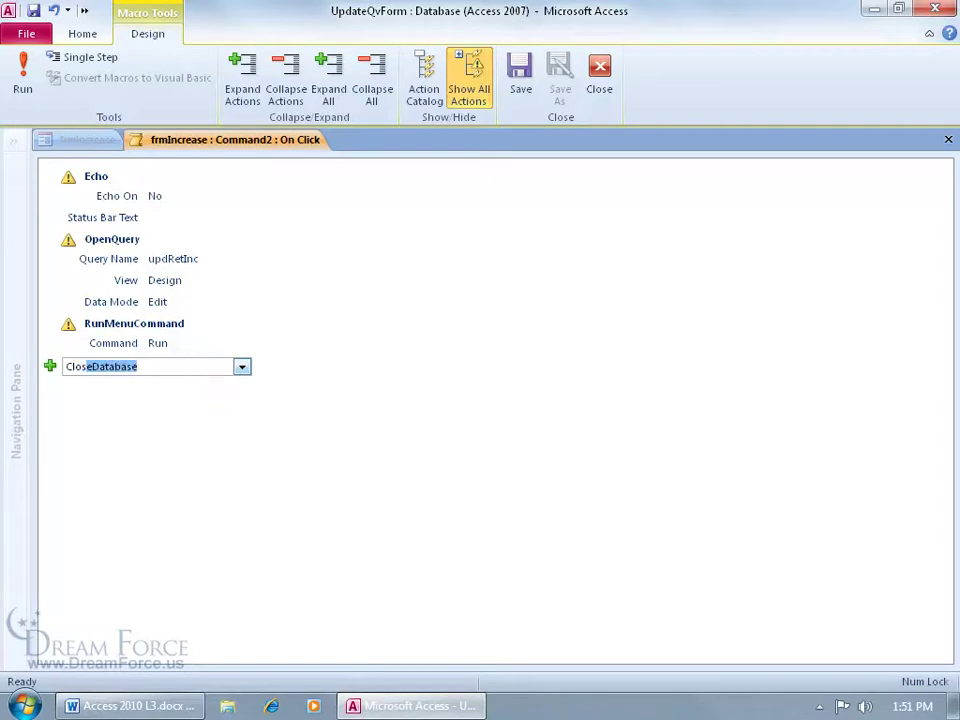
pyautogui.write('W')
pyautogui.press('Return')
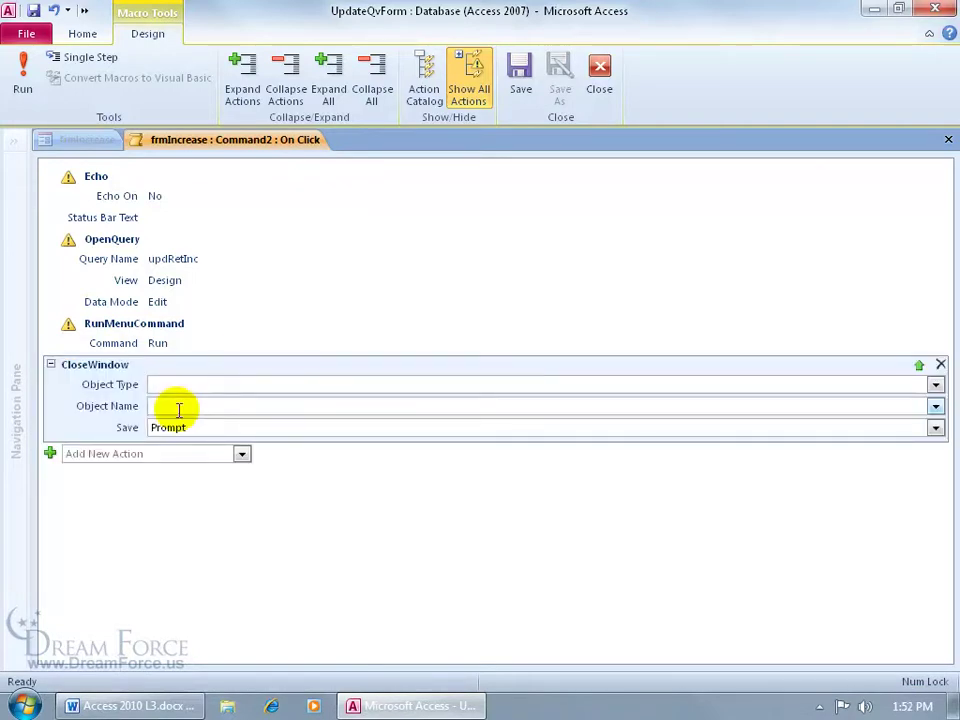
pyautogui.moveTo(243, 387)
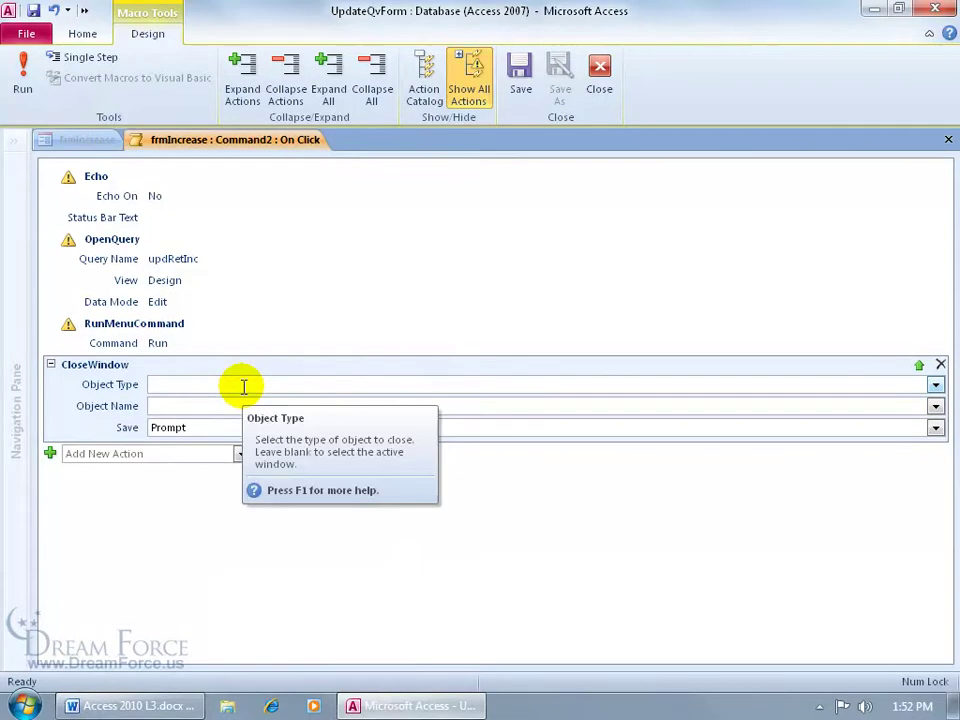
pyautogui.click(935, 385)
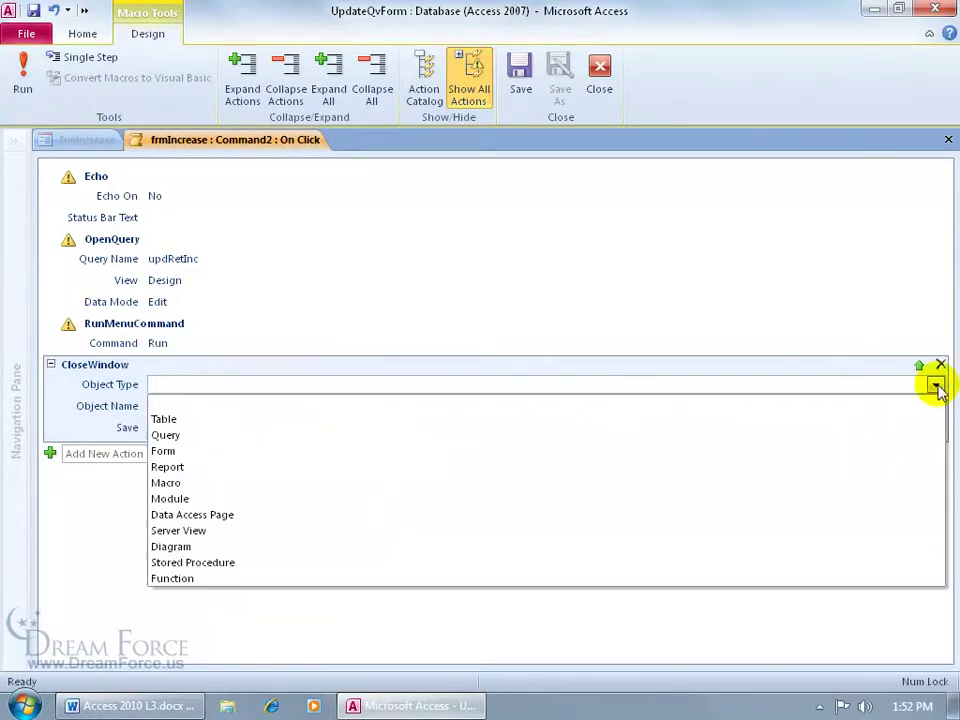
pyautogui.click(804, 436)
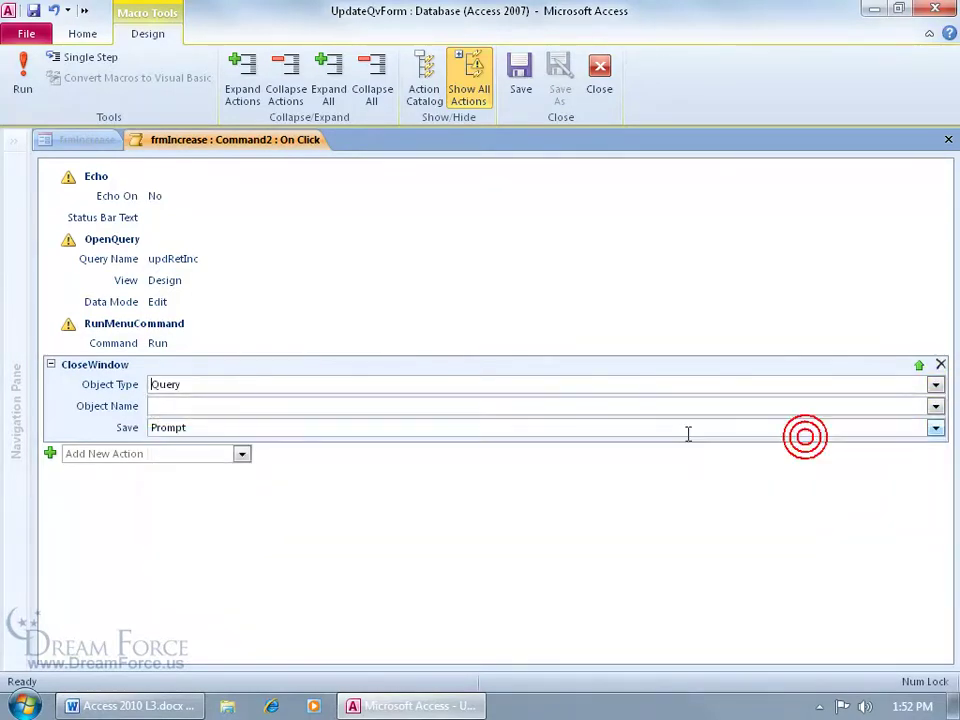
pyautogui.click(935, 407)
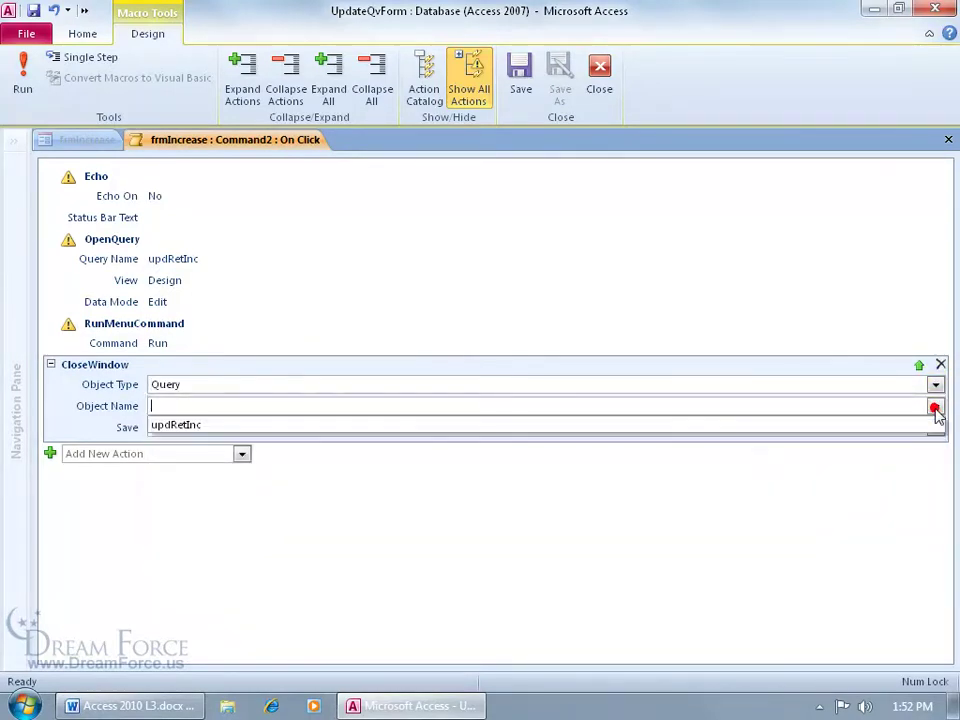
pyautogui.click(714, 425)
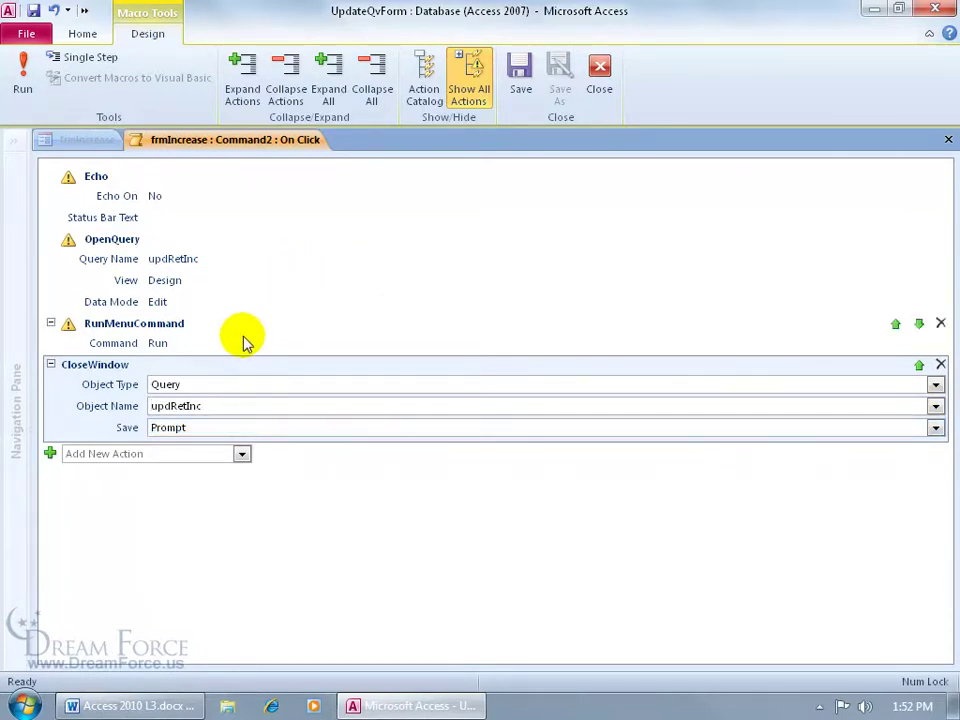
# Set the CloseWindow Save argument to No and save the macro
pyautogui.moveTo(246, 338)
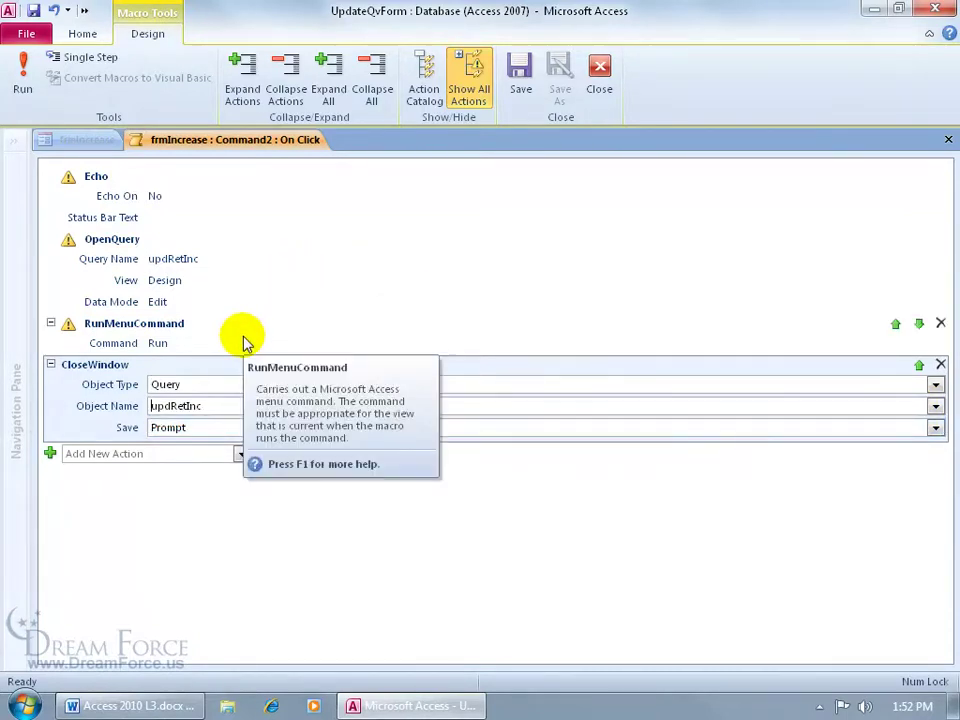
pyautogui.click(936, 428)
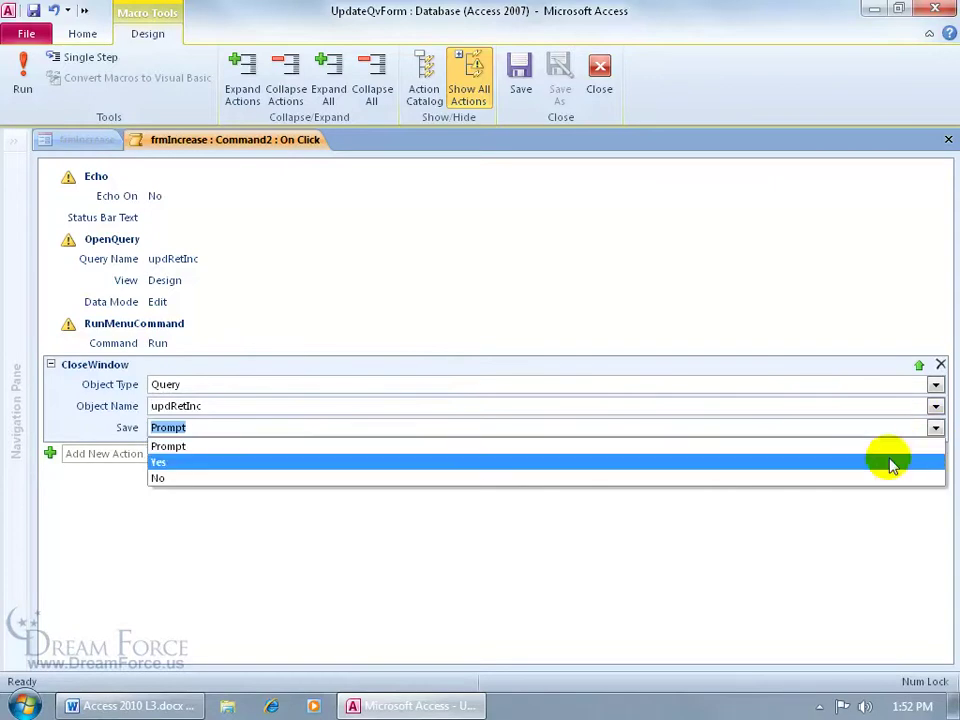
pyautogui.click(866, 478)
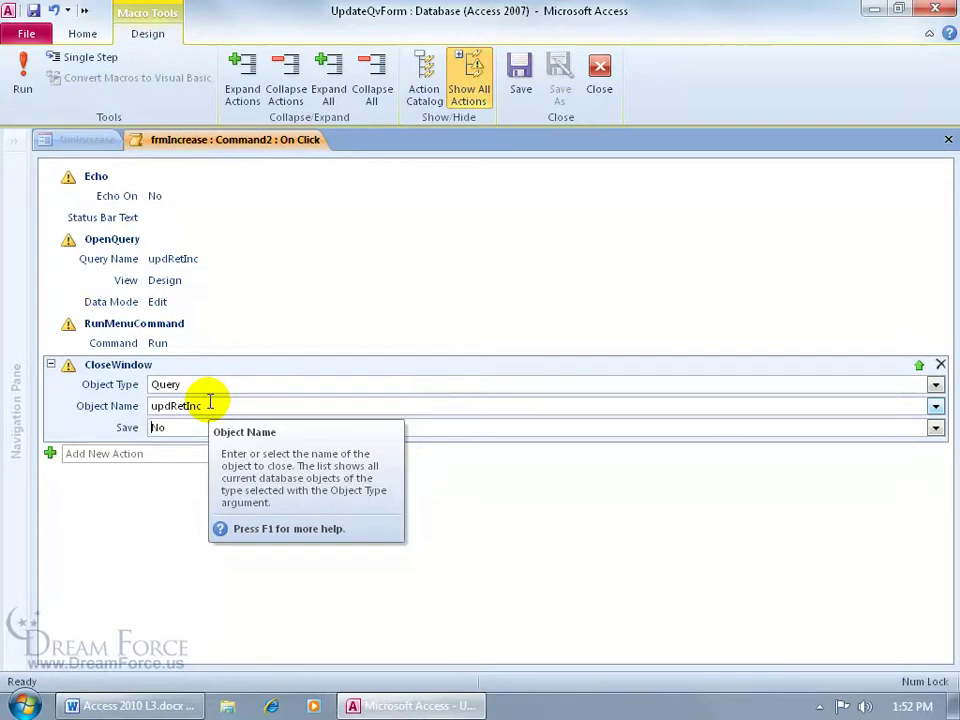
pyautogui.press('Tab')
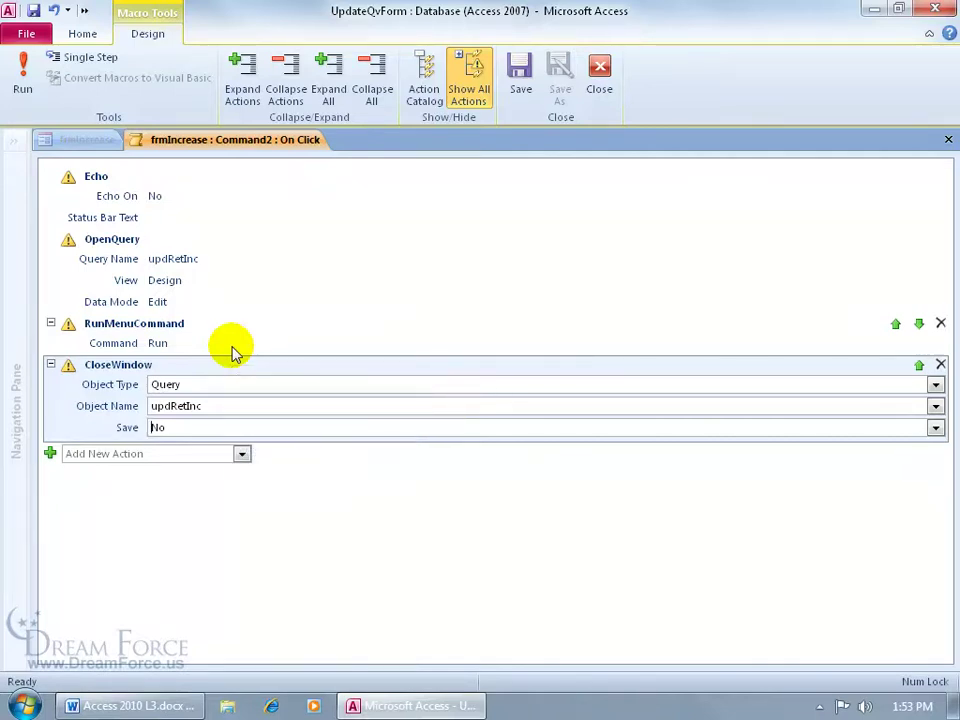
pyautogui.moveTo(241, 383)
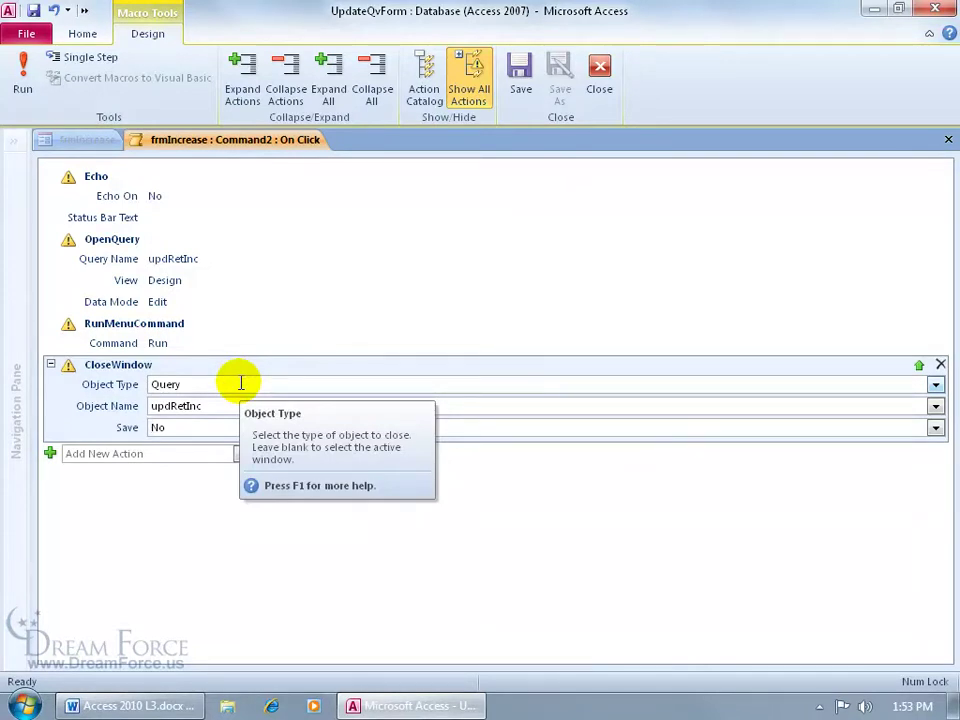
pyautogui.click(33, 11)
# Close the macro editor, switch frmIncrease to Form View, and enter 4 as the Retail Price Increase
pyautogui.click(948, 139)
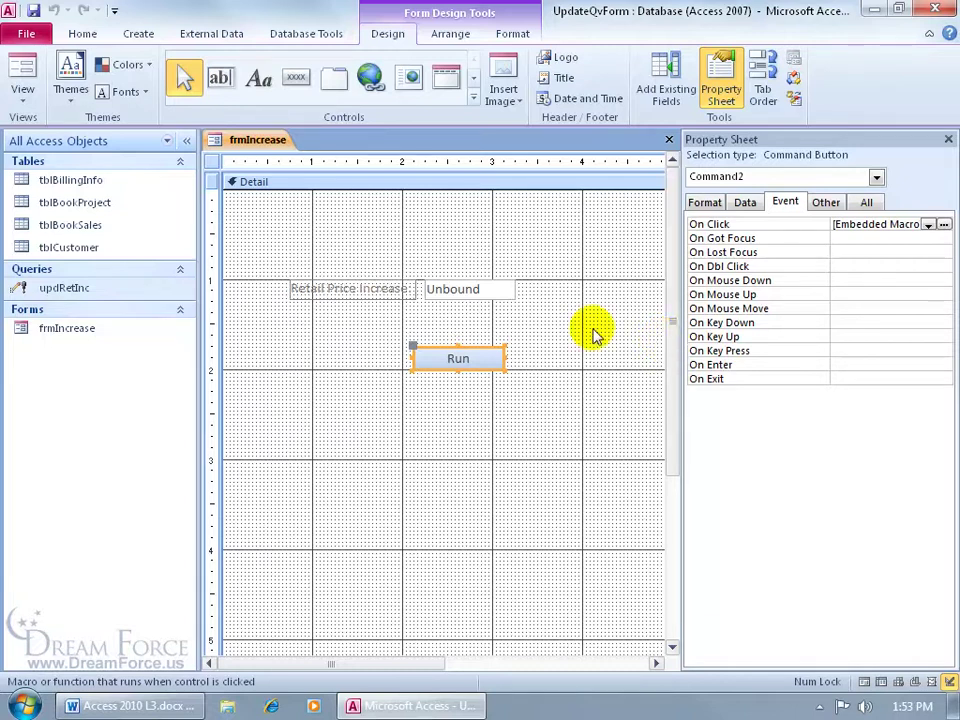
pyautogui.click(22, 68)
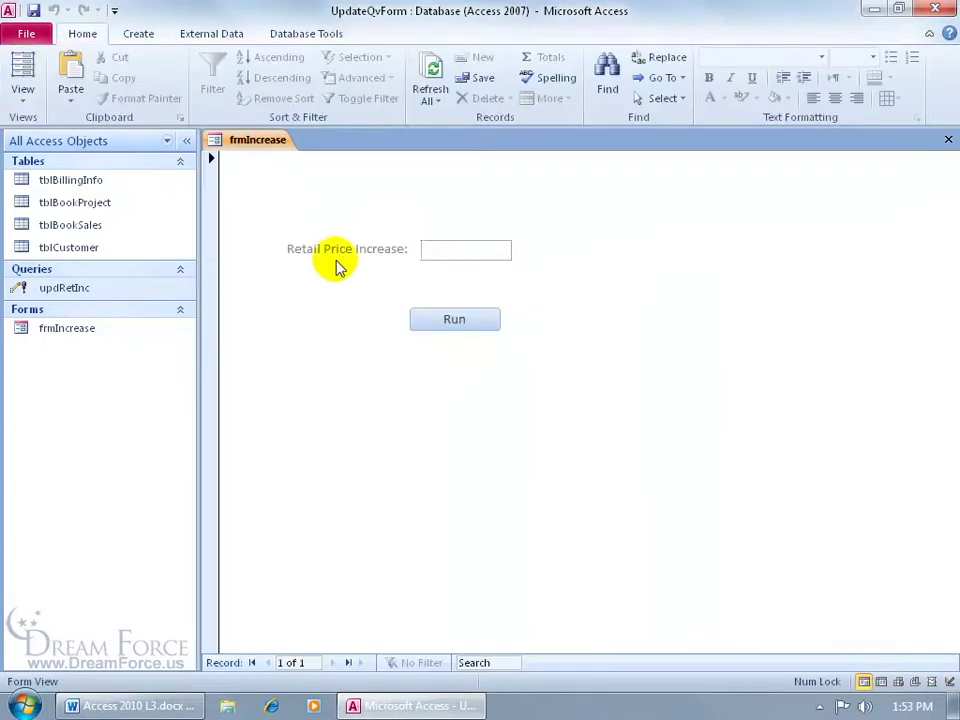
pyautogui.write('4')
pyautogui.press('Tab')
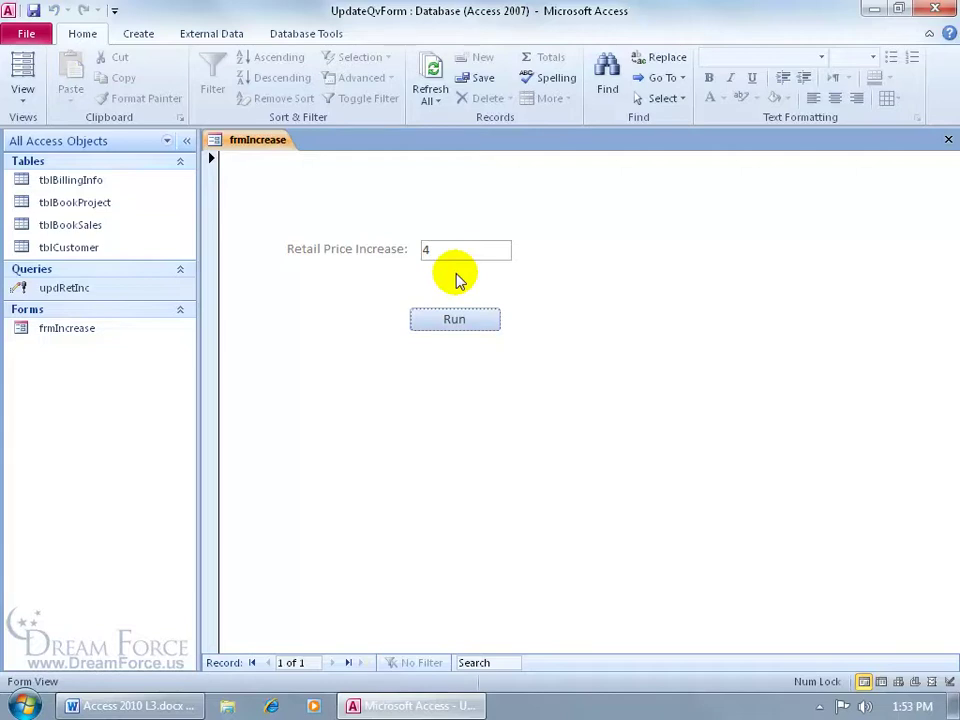
pyautogui.rightClick(266, 145)
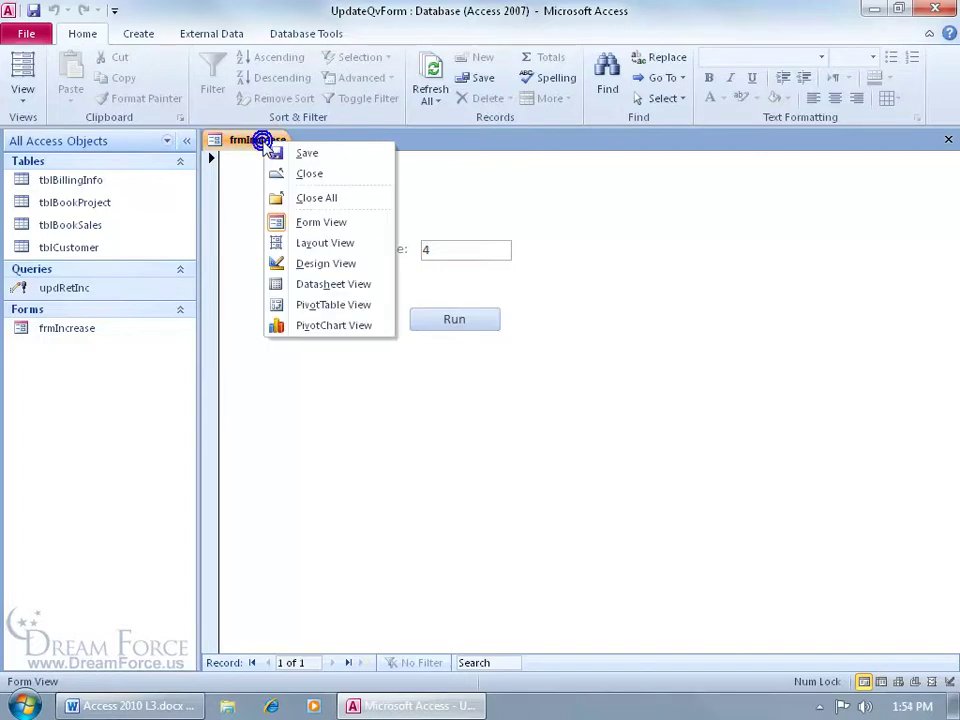
# In Design View, set the RetInc text box Format to Percent, then return to Form View
pyautogui.click(300, 263)
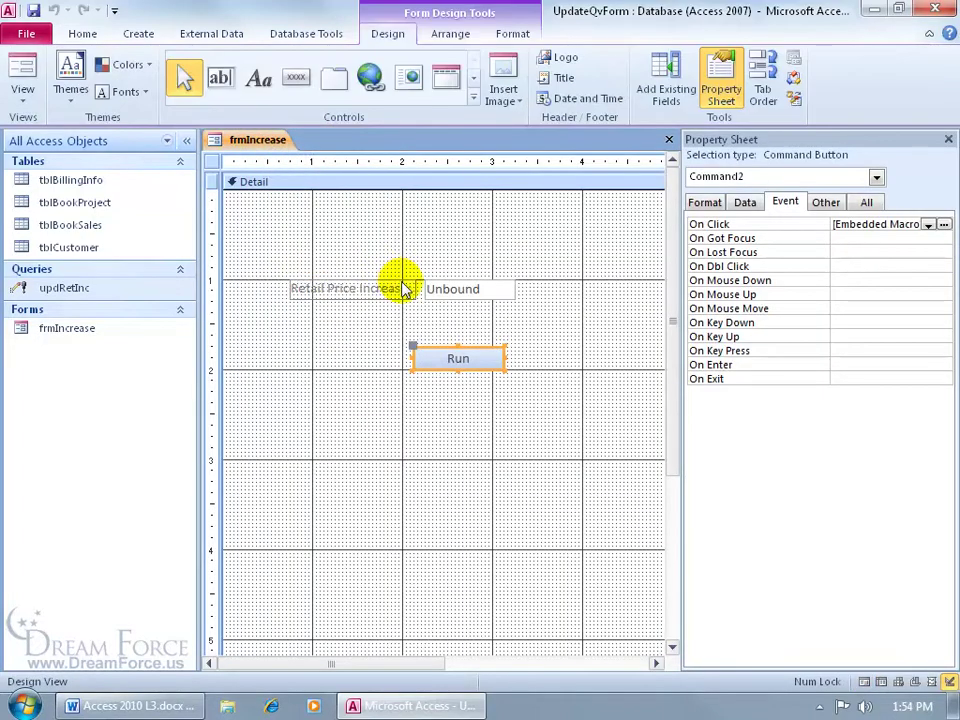
pyautogui.click(476, 288)
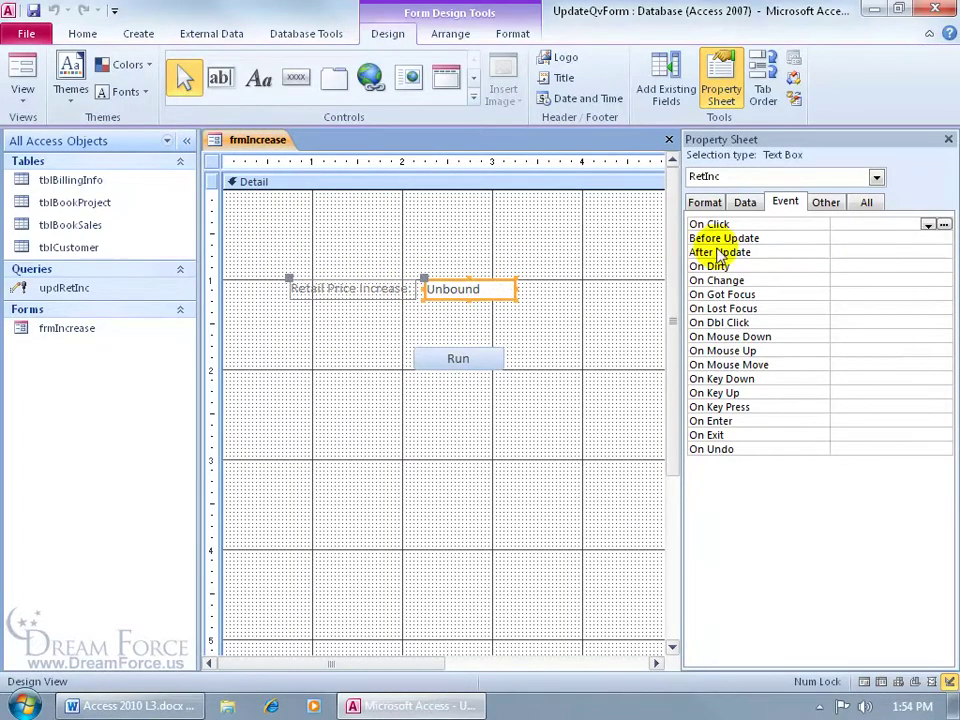
pyautogui.click(705, 203)
pyautogui.click(929, 224)
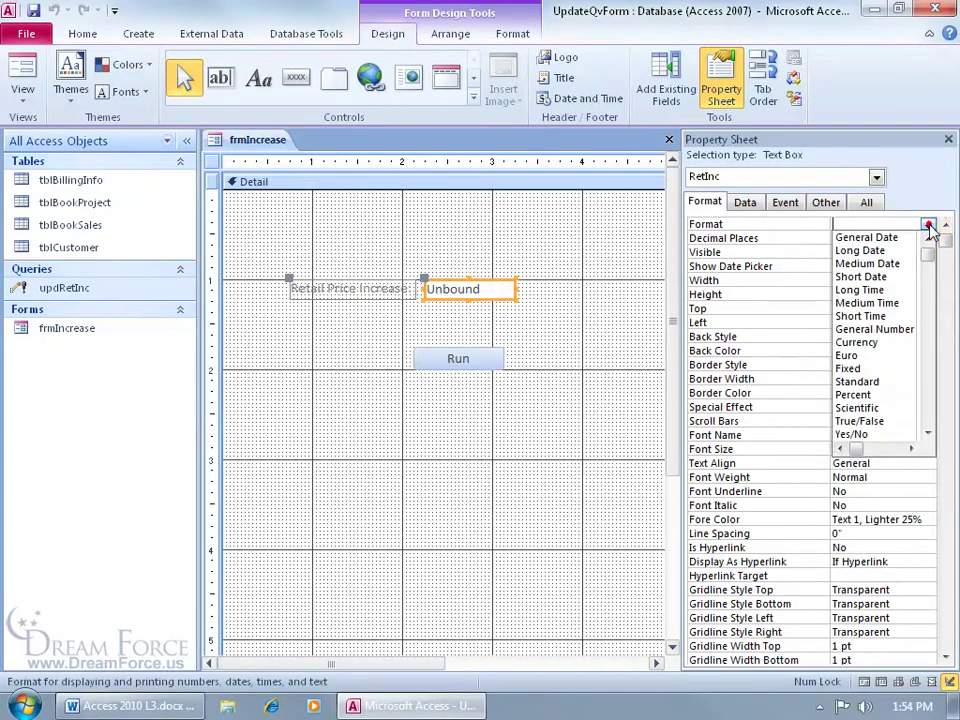
pyautogui.click(904, 394)
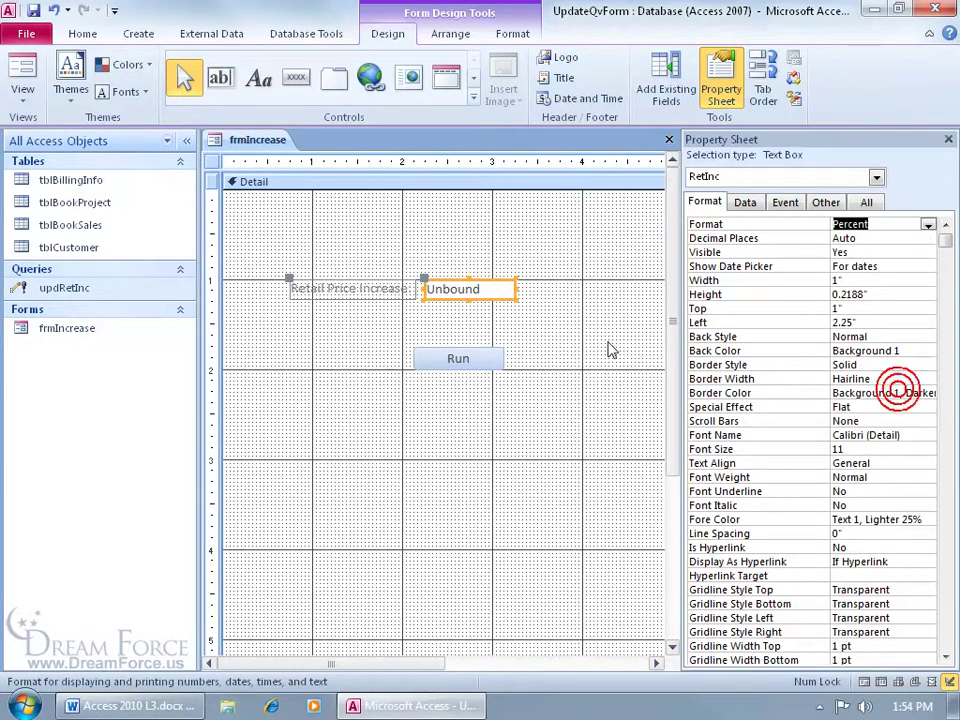
pyautogui.click(22, 67)
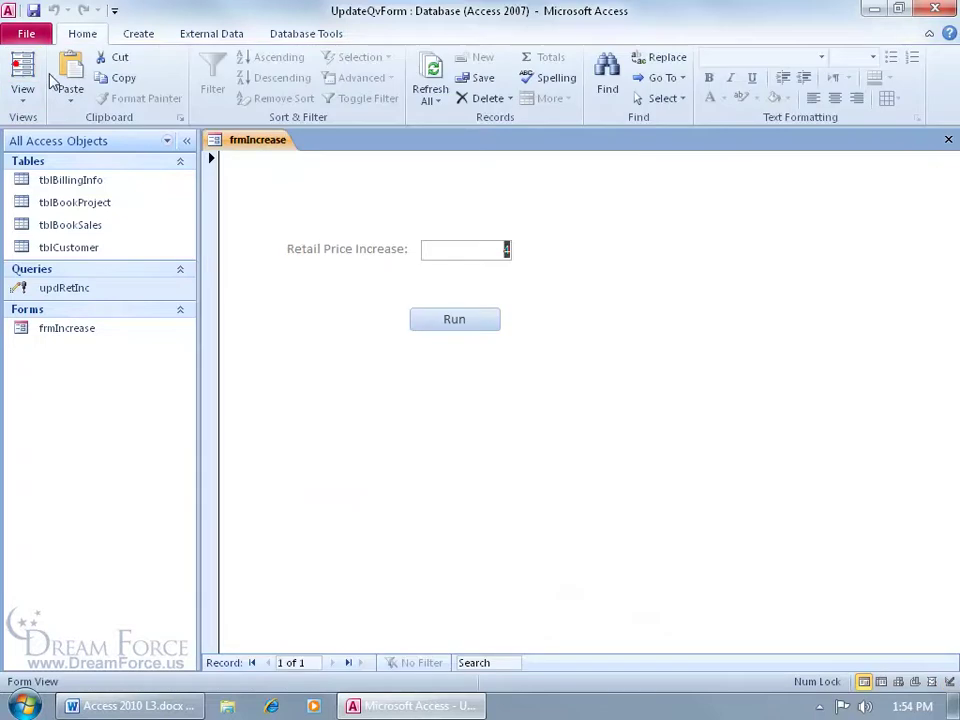
# Enter 5% as the increase and check the current Retail prices in tblBookProject
pyautogui.click(502, 266)
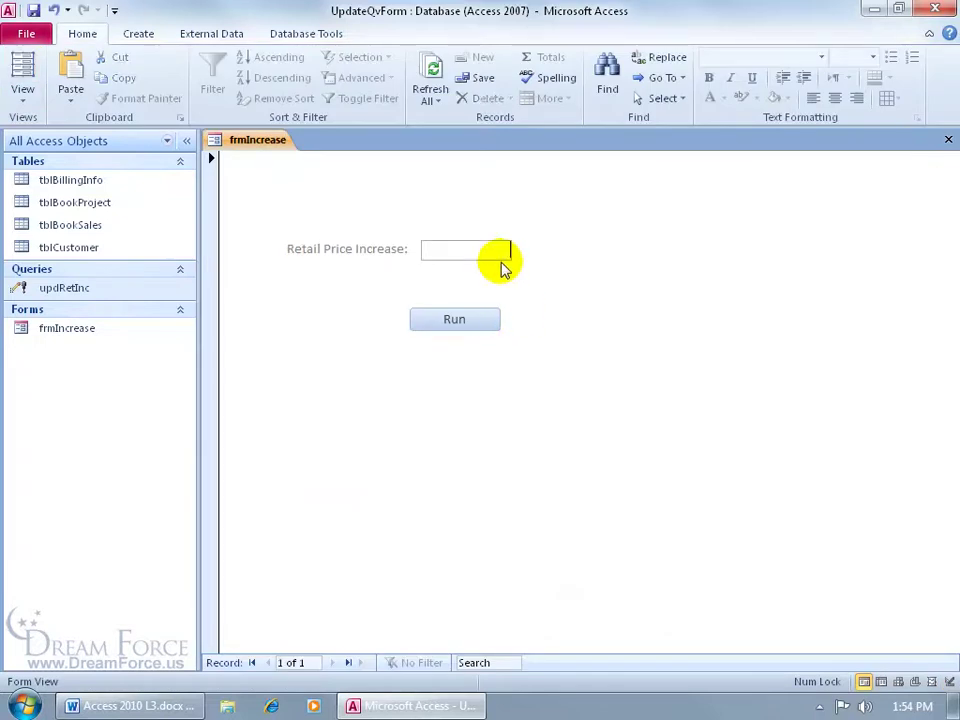
pyautogui.write('5%')
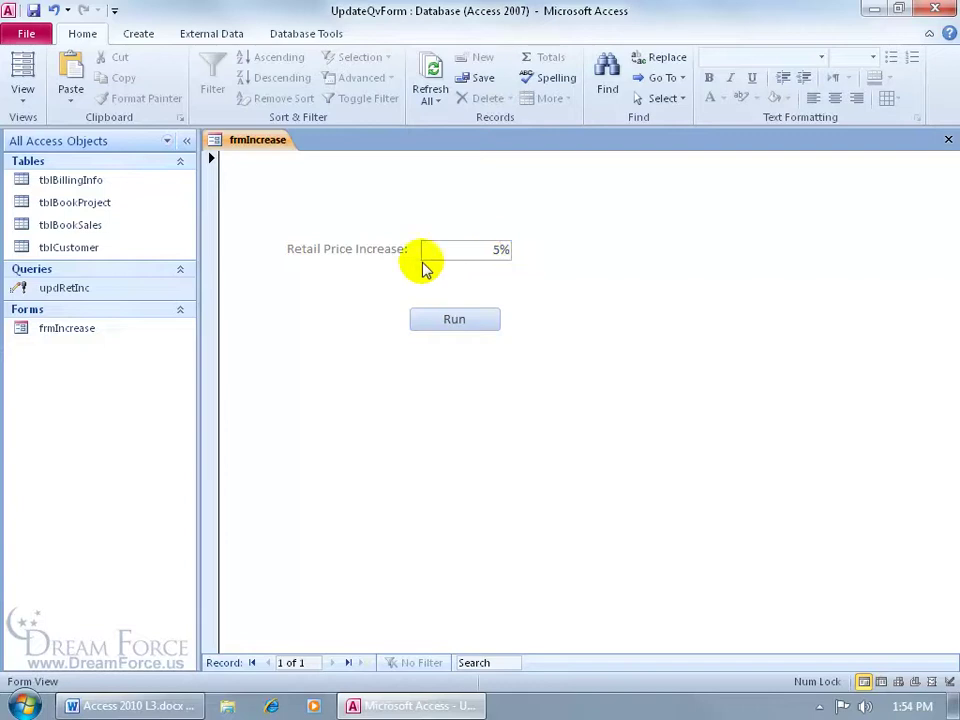
pyautogui.doubleClick(135, 210)
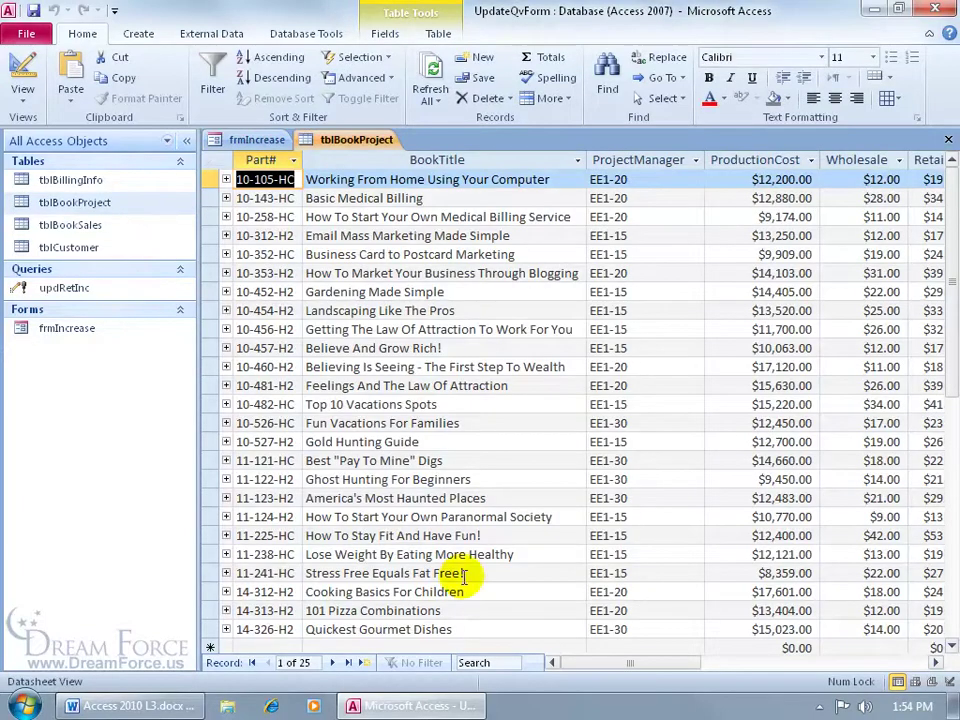
pyautogui.moveTo(611, 663); pyautogui.dragTo(658, 668)
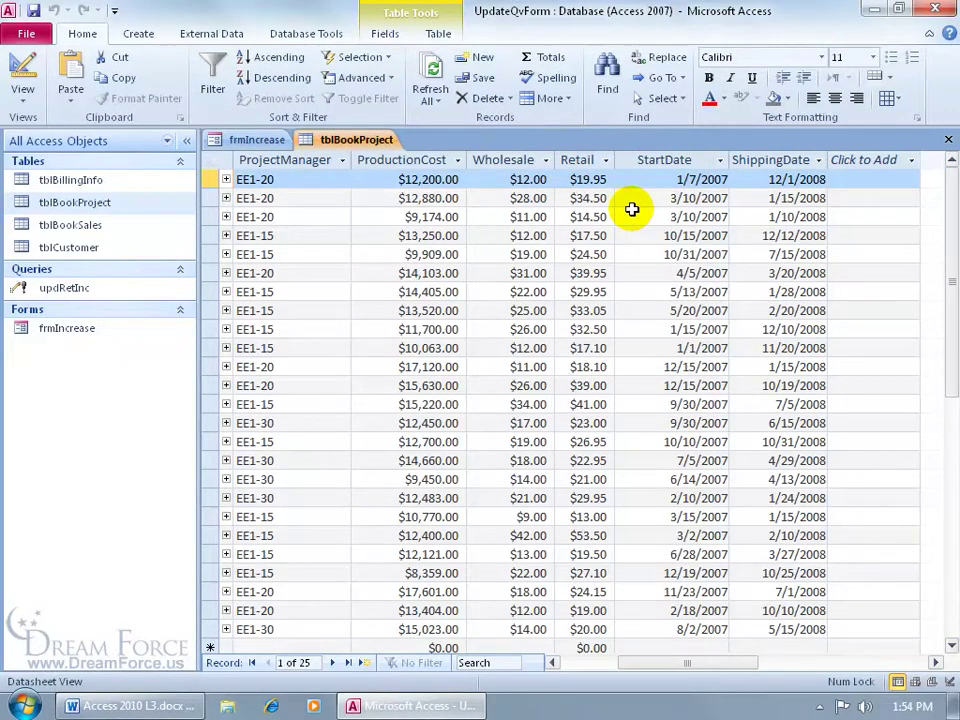
pyautogui.click(946, 139)
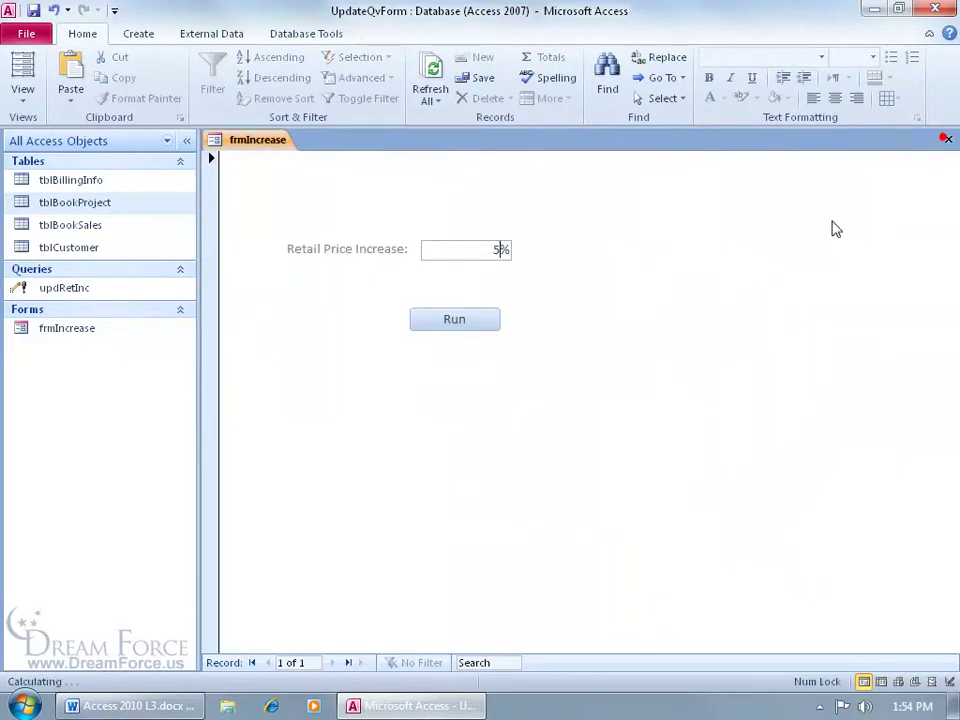
# Run the price increase and reopen tblBookProject to verify the raised Retail prices
pyautogui.click(454, 319)
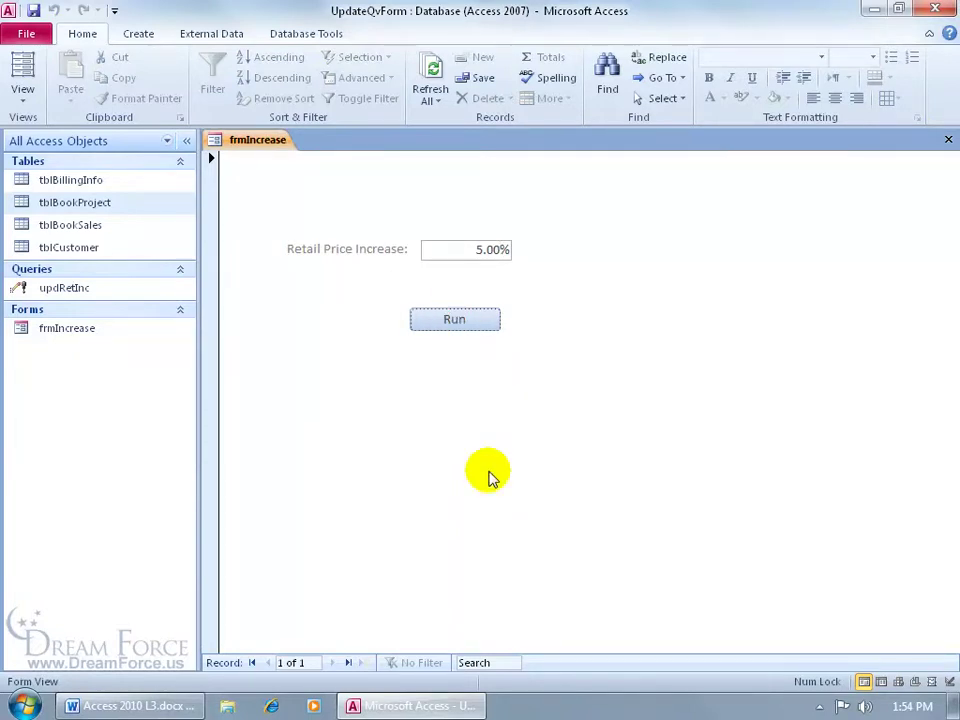
pyautogui.doubleClick(108, 202)
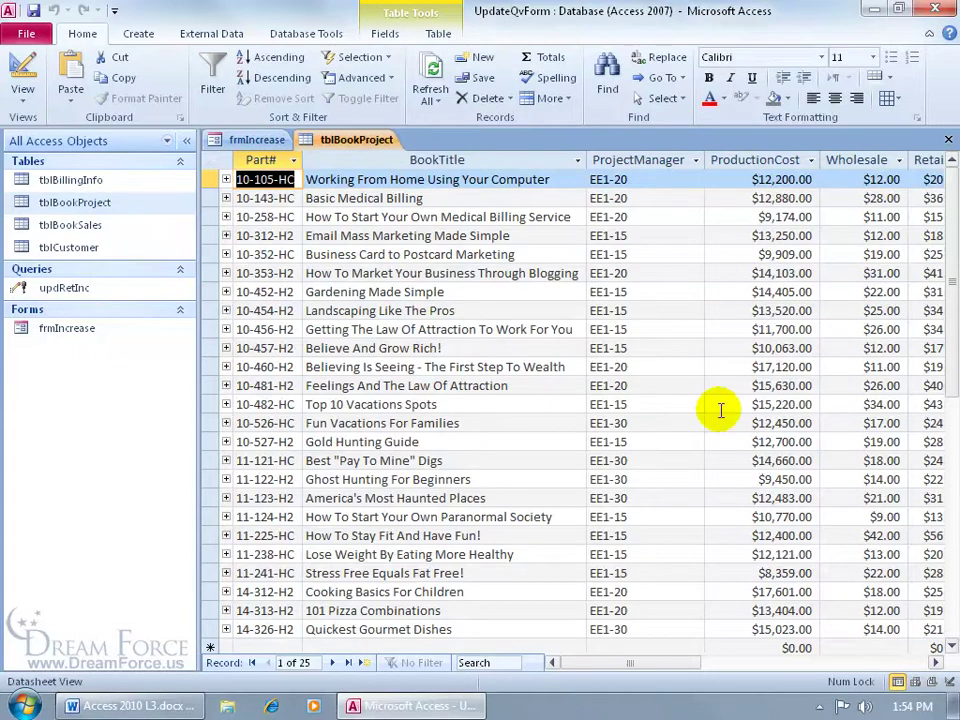
pyautogui.moveTo(615, 664); pyautogui.dragTo(664, 669)
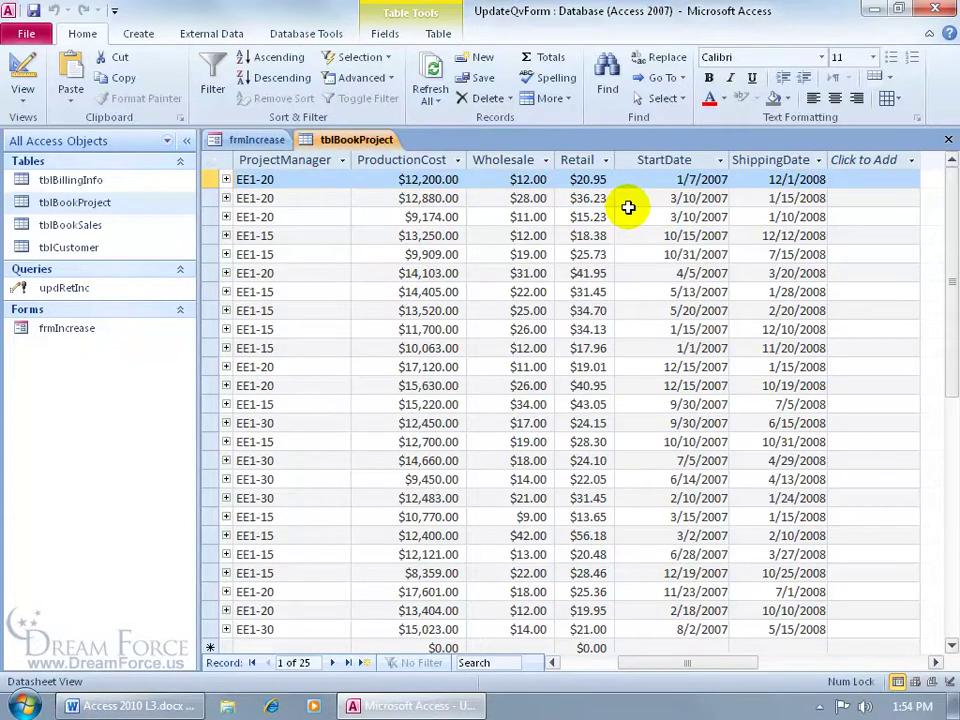
pyautogui.click(948, 140)
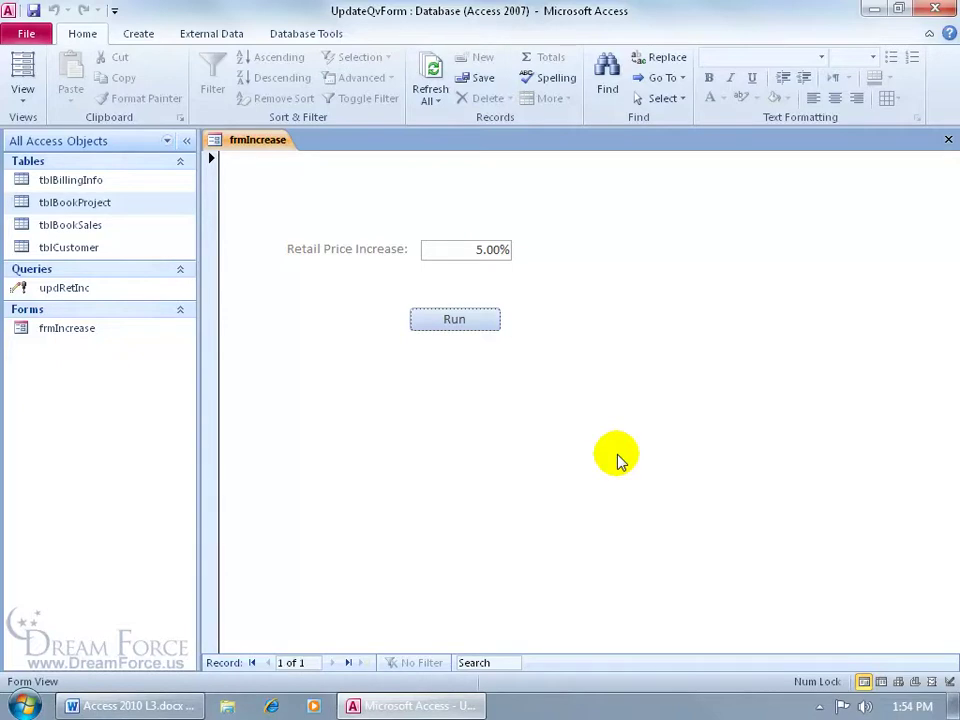
# Open Access Options at Client Settings and leave Action queries confirmation unchecked
pyautogui.click(32, 34)
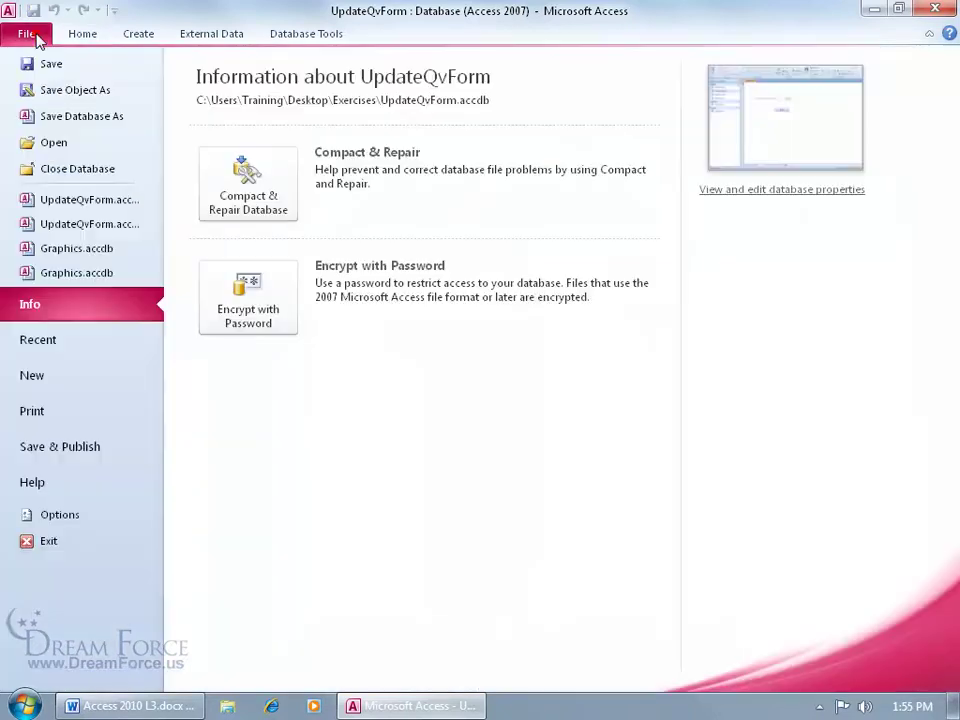
pyautogui.click(80, 514)
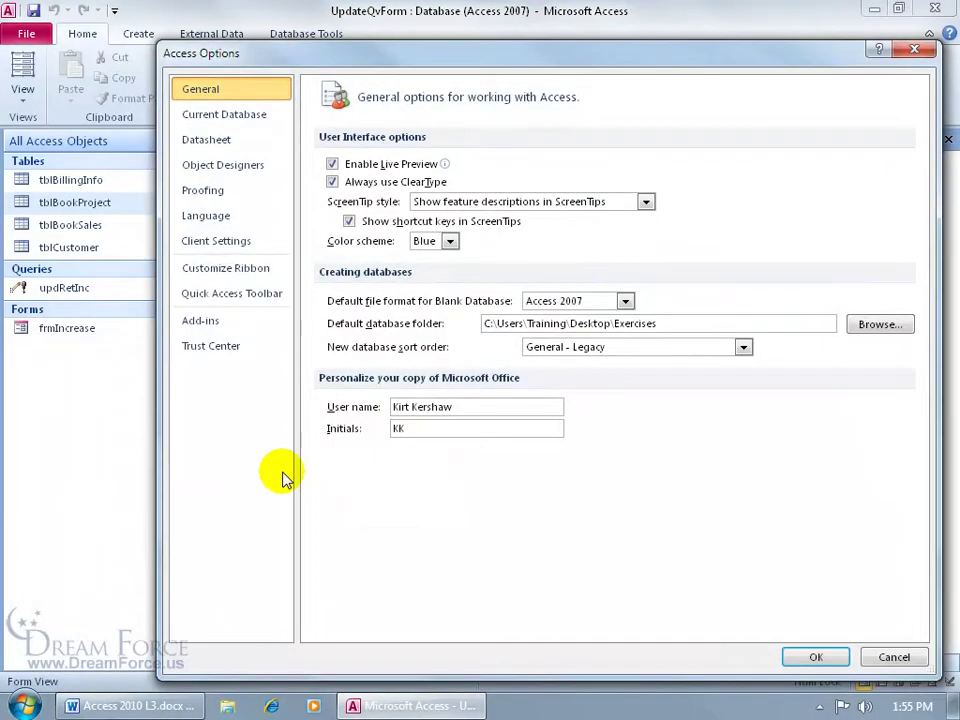
pyautogui.click(248, 246)
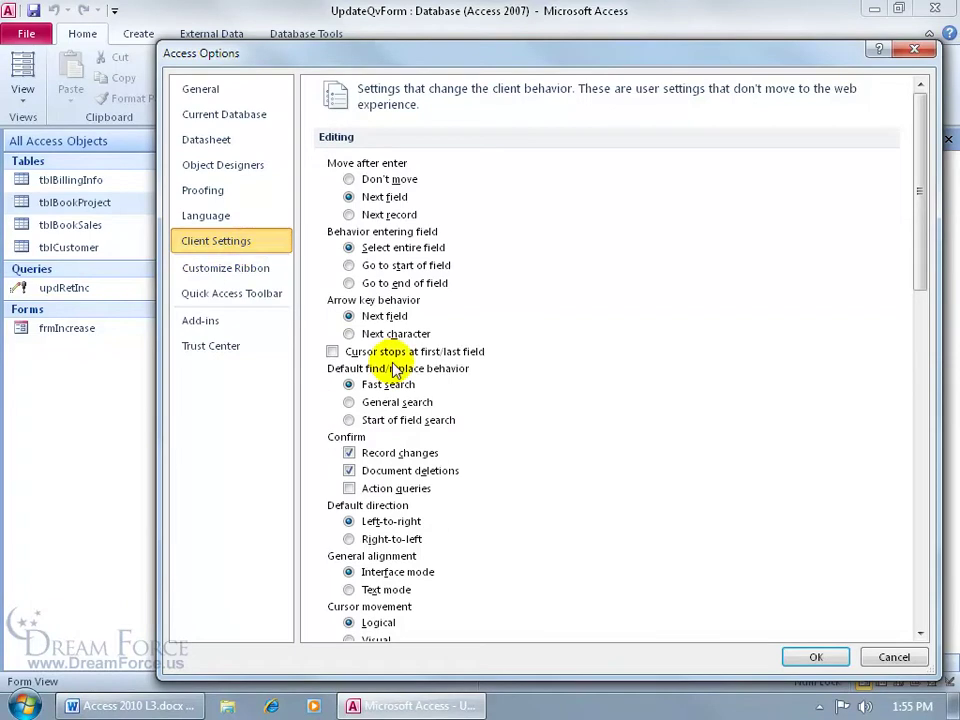
pyautogui.click(349, 488)
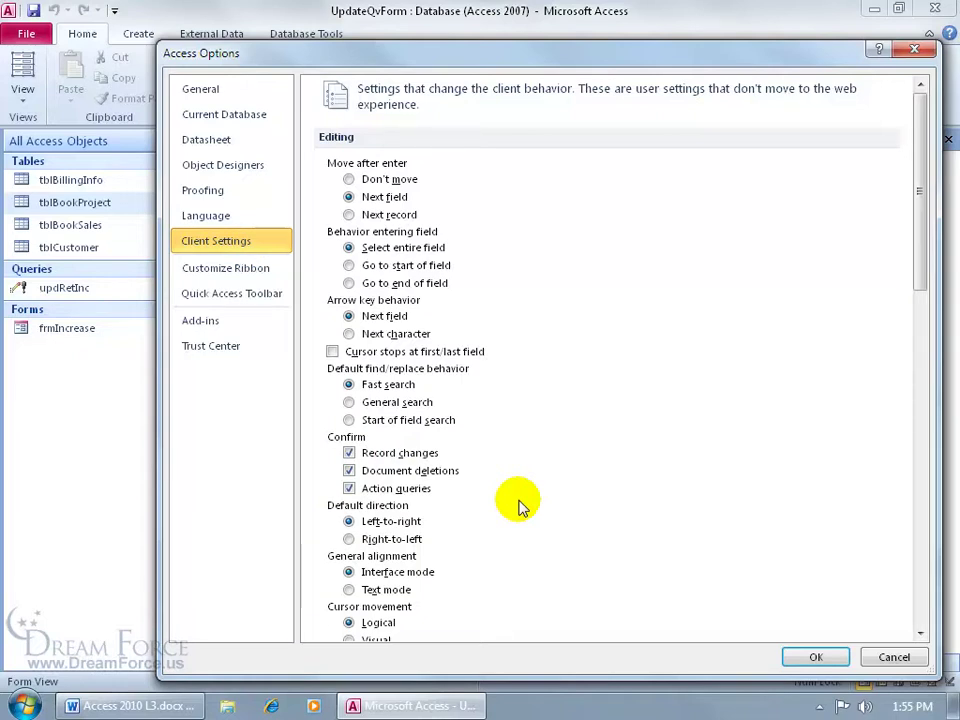
pyautogui.click(349, 488)
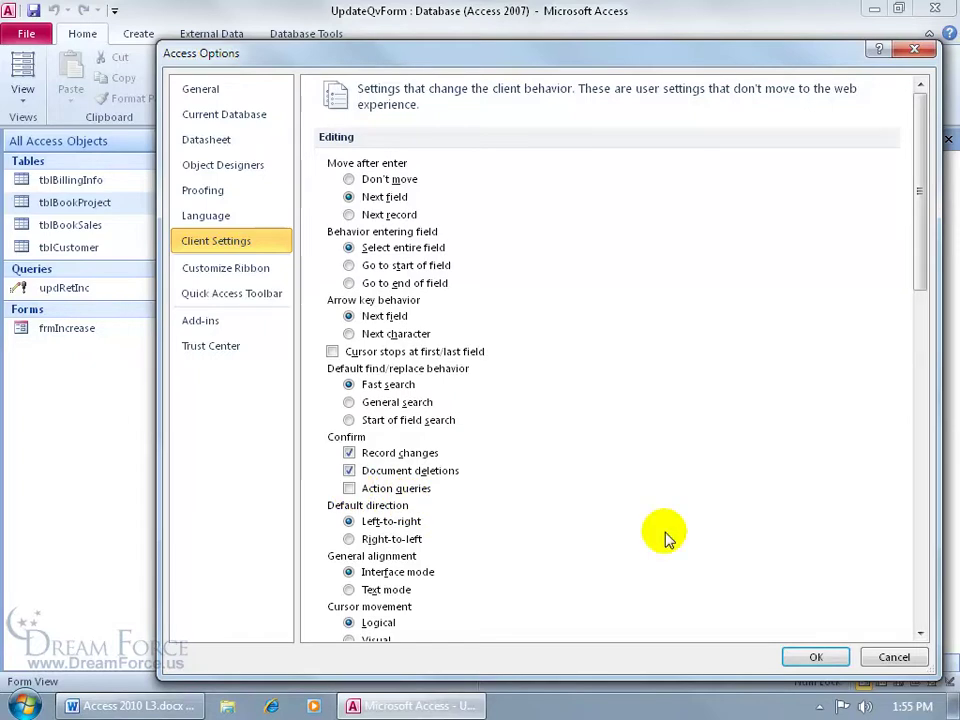